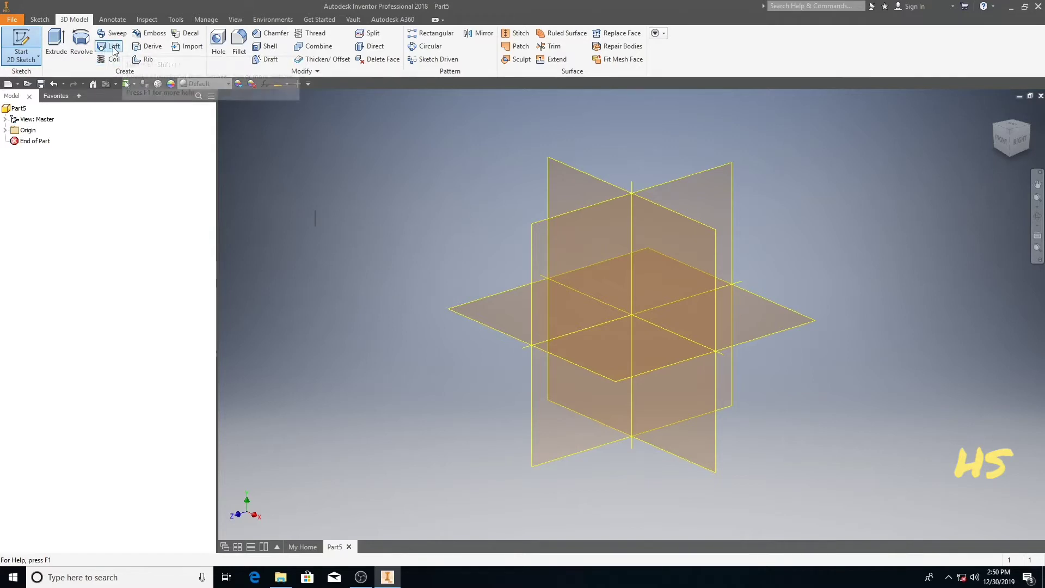
# Start a sketch on the front (XY) plane and draw a horizontal line about 111 mm long from the origin.
pyautogui.click(23, 41)
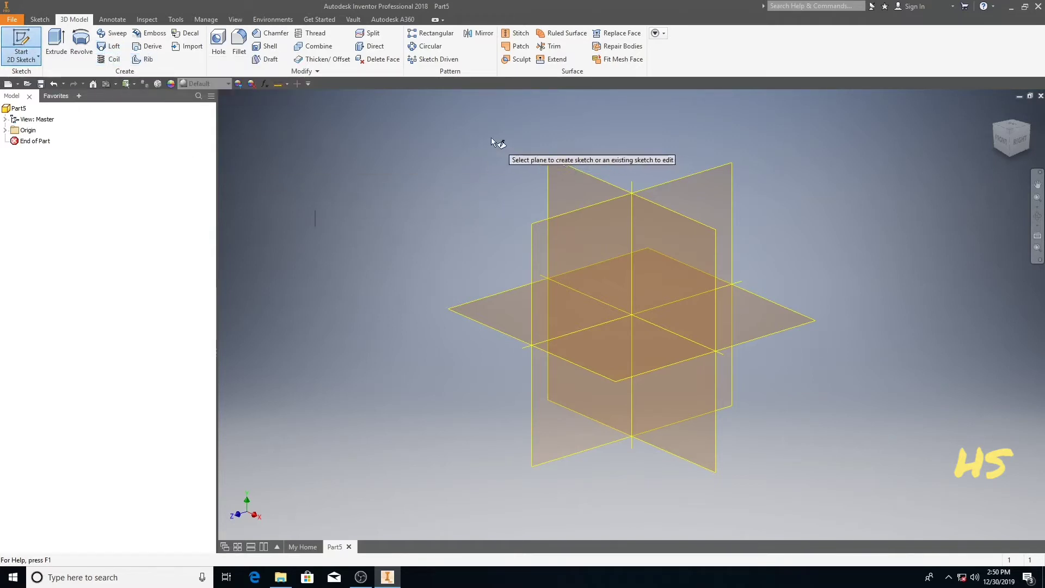
pyautogui.click(568, 171)
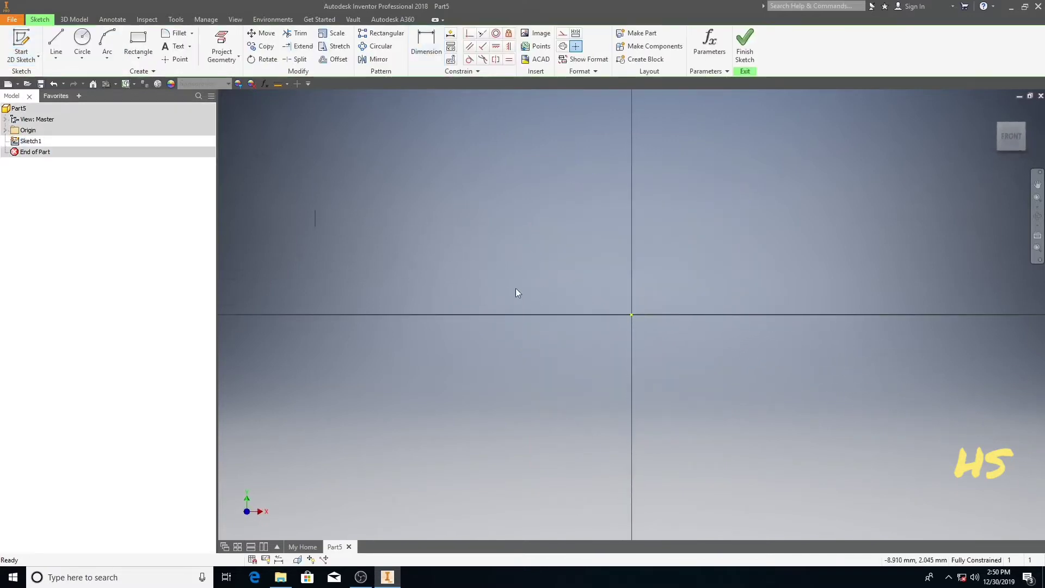
pyautogui.click(56, 44)
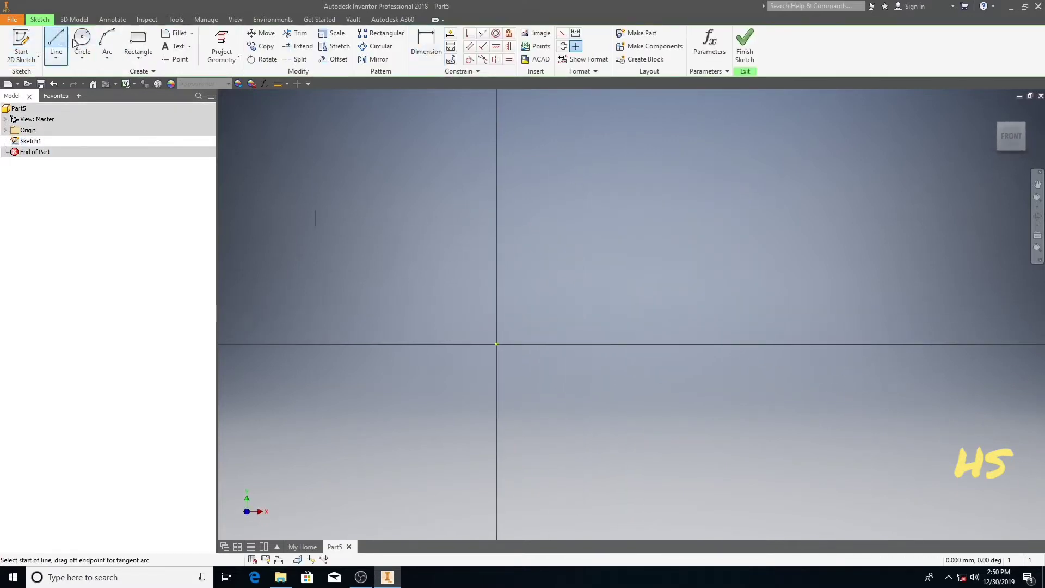
pyautogui.click(497, 344)
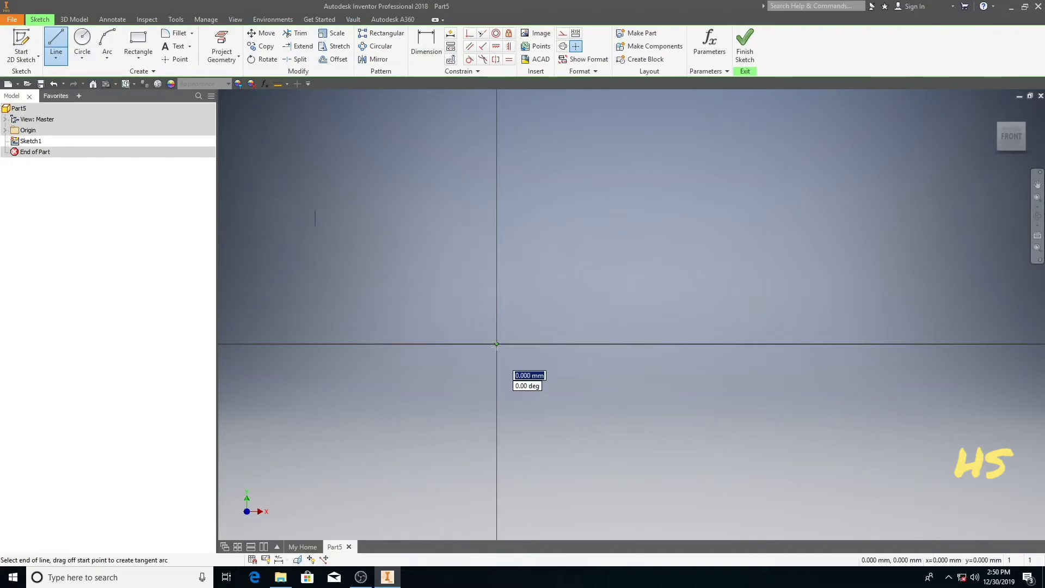
pyautogui.scroll(5, 720, 344)
pyautogui.moveTo(717, 345); pyautogui.dragTo(490, 317, button='middle')
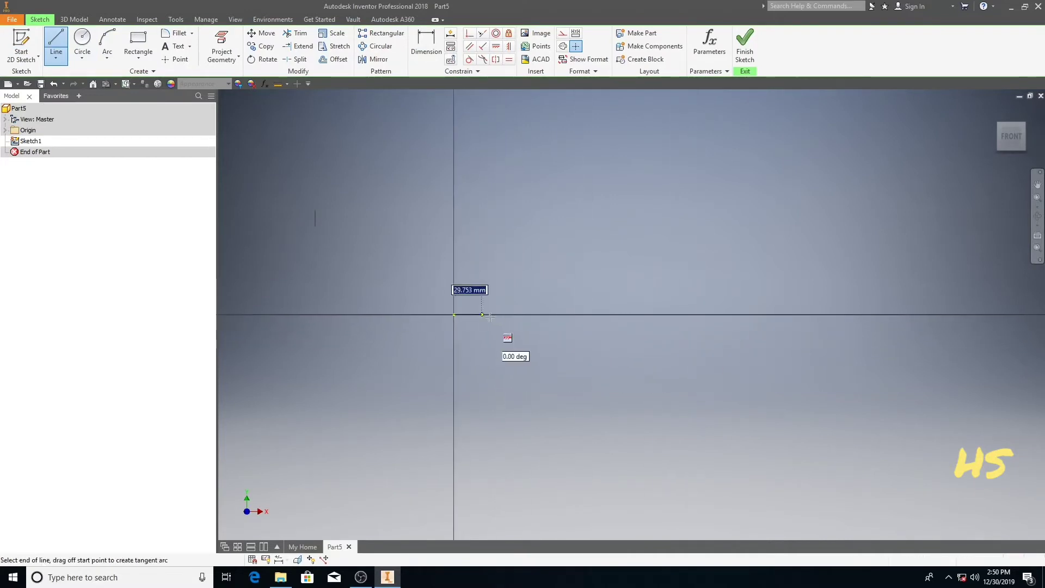
pyautogui.click(558, 315)
# Draw a vertical line about 301 mm long upward from the free end of the horizontal line.
pyautogui.scroll(5, 553, 303)
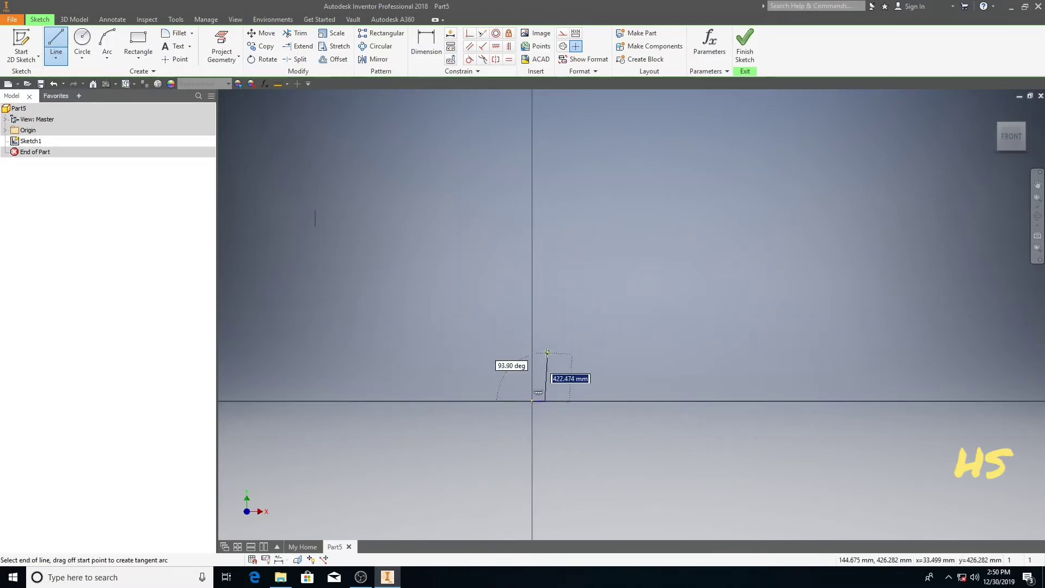
pyautogui.scroll(-5, 545, 353)
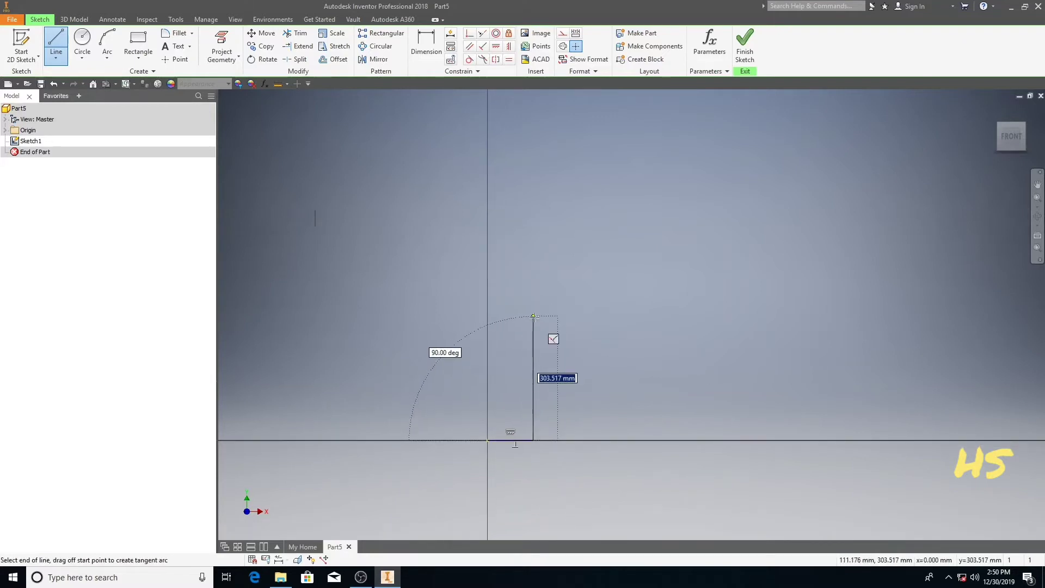
pyautogui.click(535, 318)
pyautogui.rightClick(539, 320)
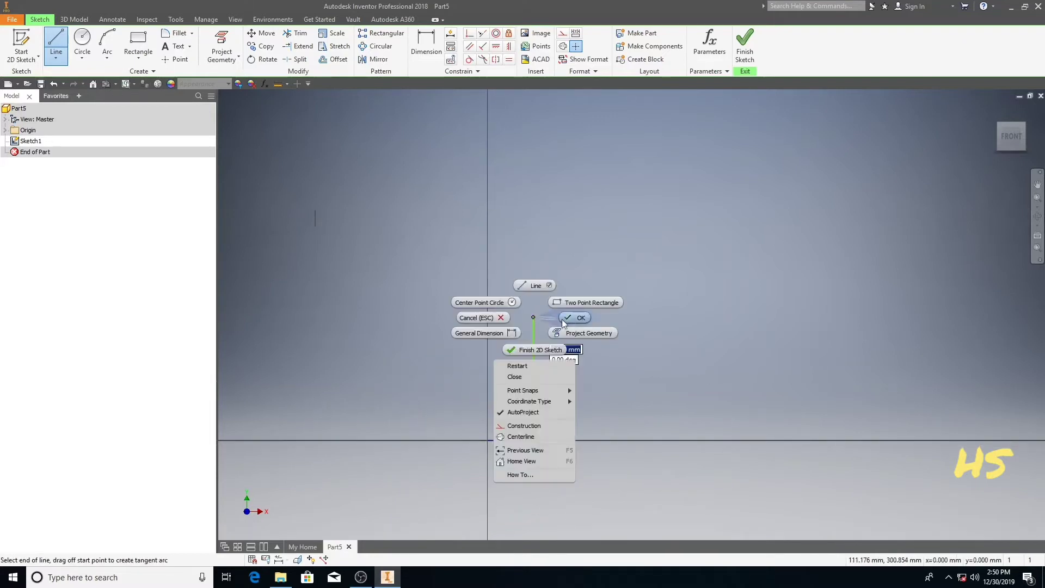
pyautogui.click(573, 318)
pyautogui.moveTo(570, 357); pyautogui.dragTo(508, 296, button='middle')
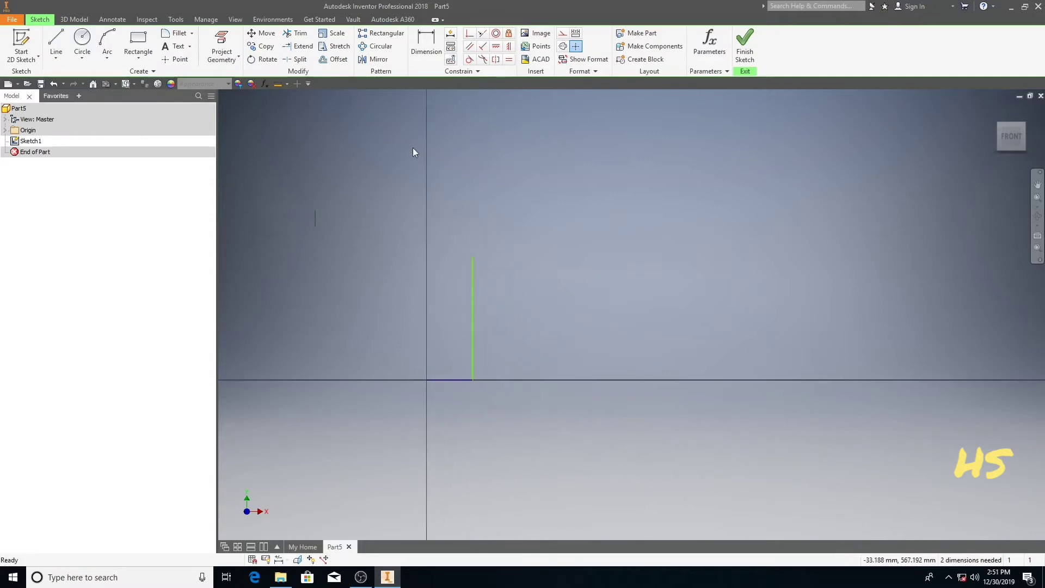
# Dimension the horizontal line and set its length to 200 mm.
pyautogui.click(427, 46)
pyautogui.scroll(-3, 463, 417)
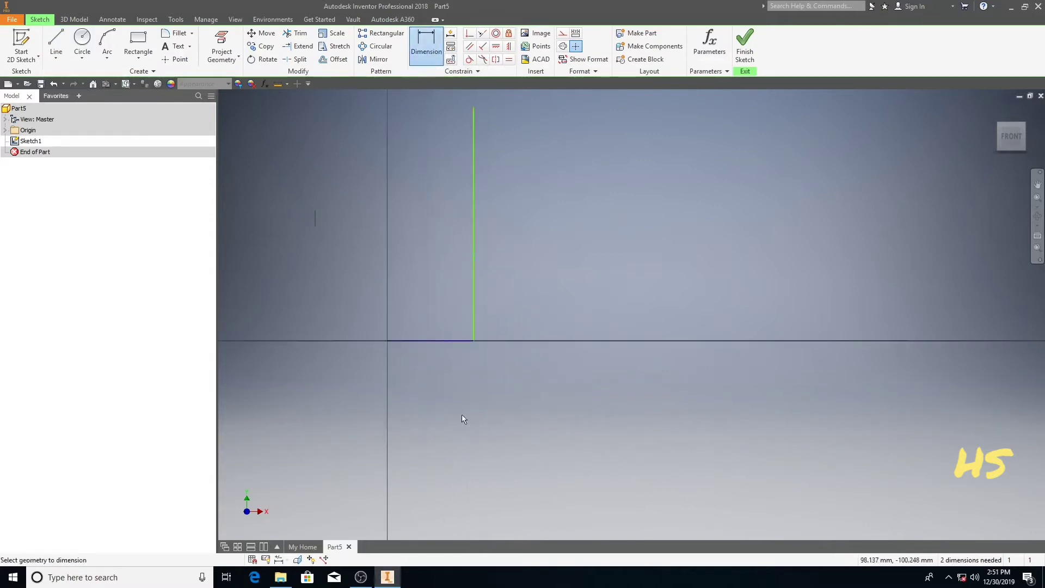
pyautogui.click(442, 342)
pyautogui.click(430, 375)
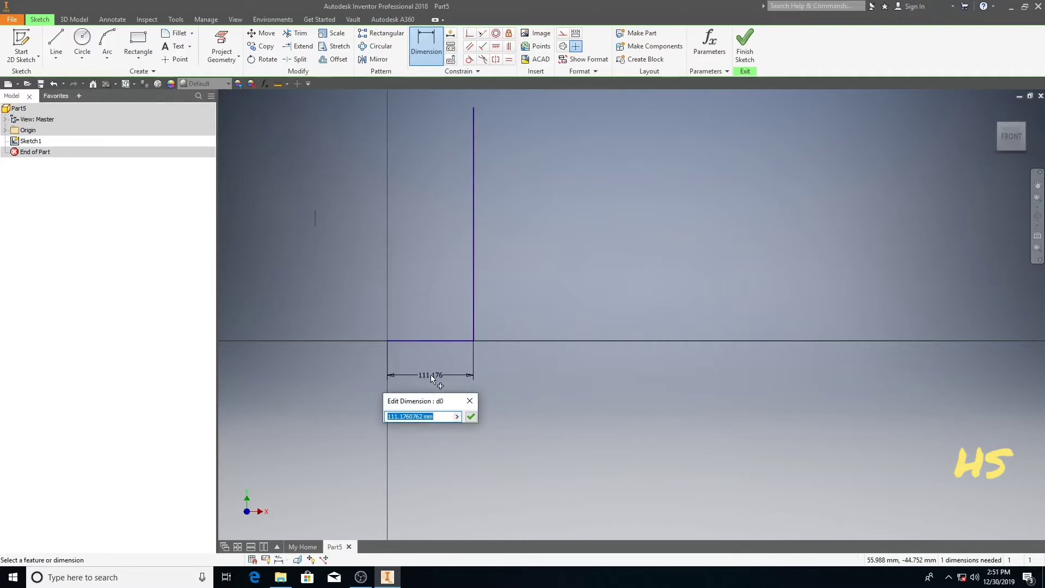
pyautogui.write('200')
pyautogui.press('Return')
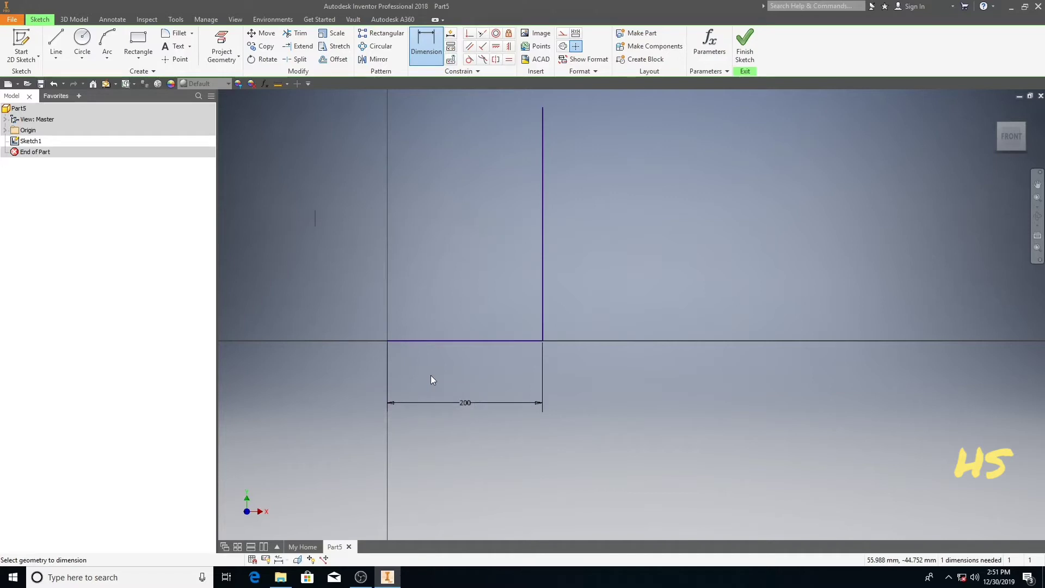
# Dimension the vertical line and set its length to 500 mm.
pyautogui.scroll(-2, 428, 394)
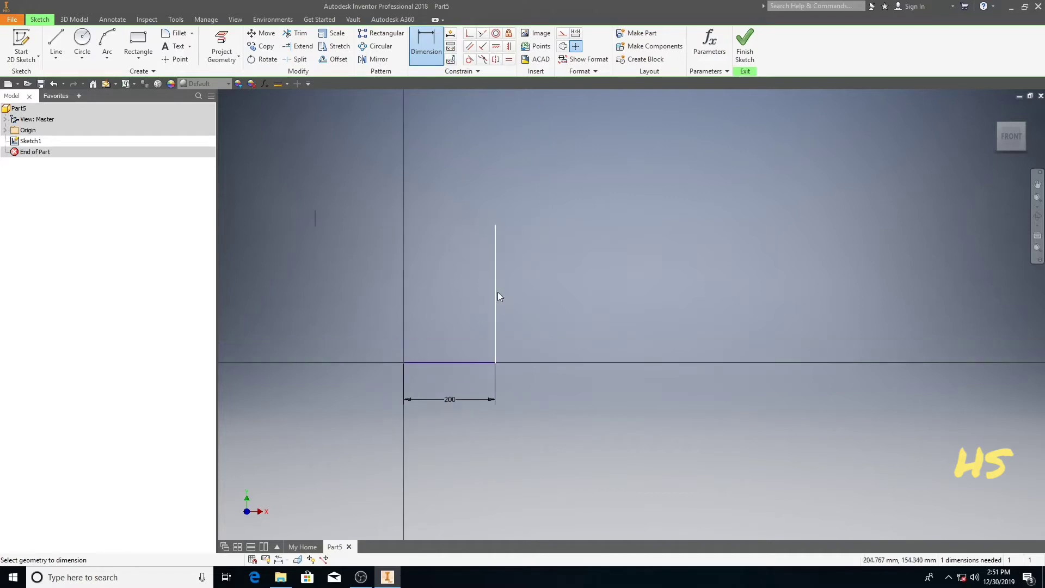
pyautogui.click(498, 292)
pyautogui.click(530, 291)
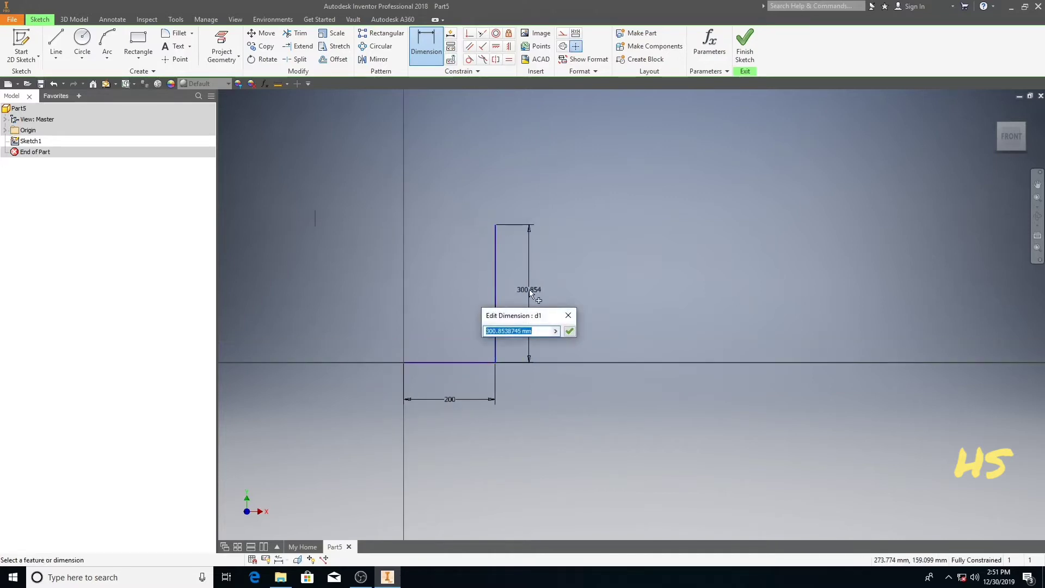
pyautogui.write('500')
pyautogui.press('Return')
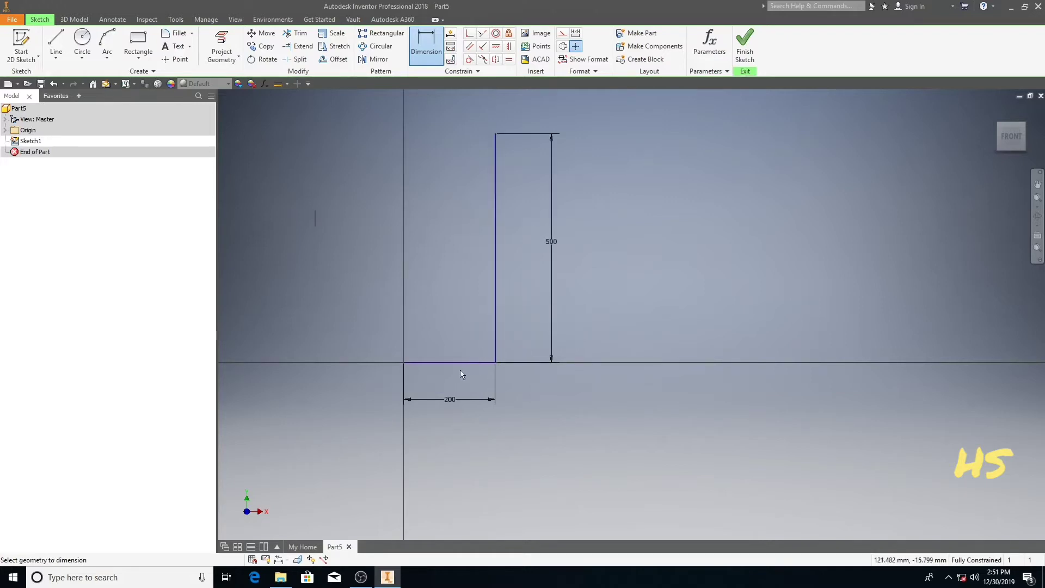
# Round the corner between the two lines with a 100 mm sketch fillet and finish the sketch.
pyautogui.click(176, 37)
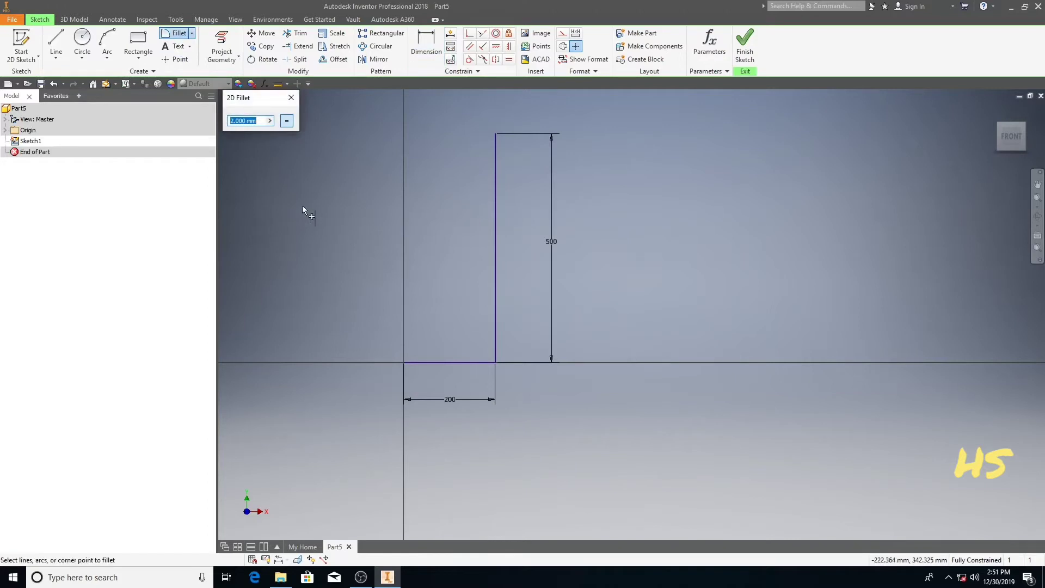
pyautogui.write('100')
pyautogui.click(492, 331)
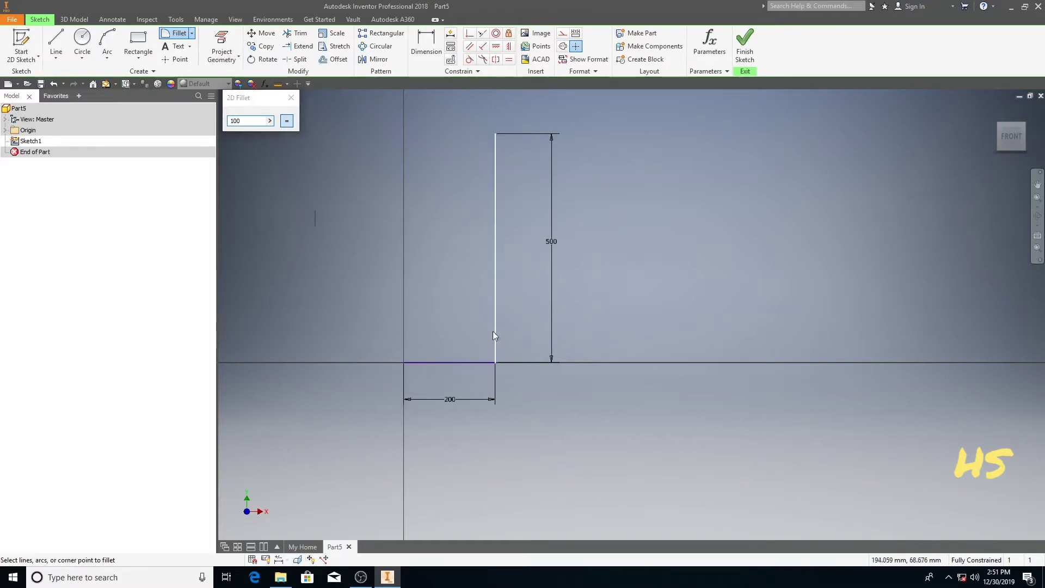
pyautogui.click(466, 362)
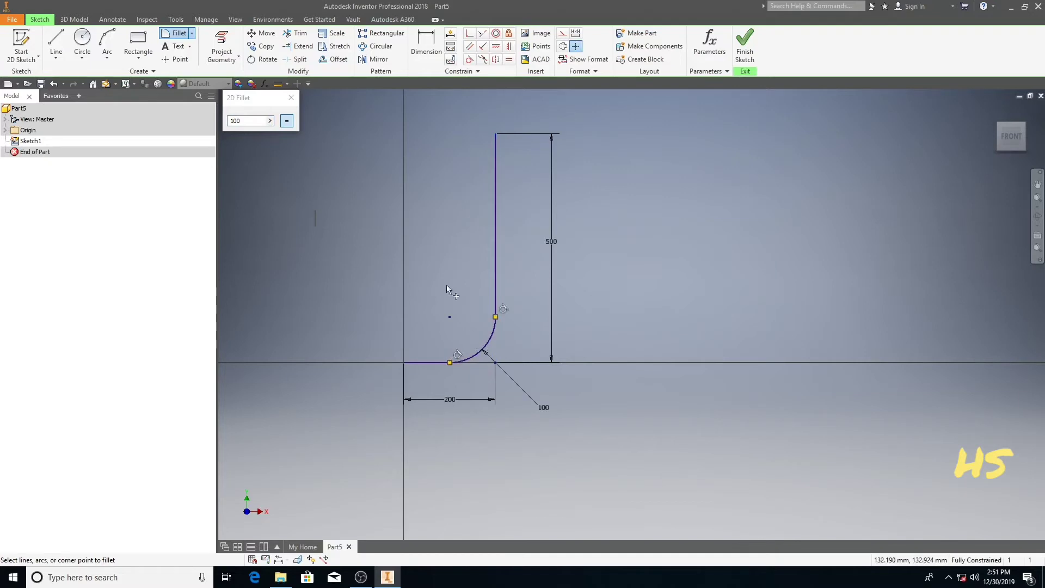
pyautogui.click(291, 97)
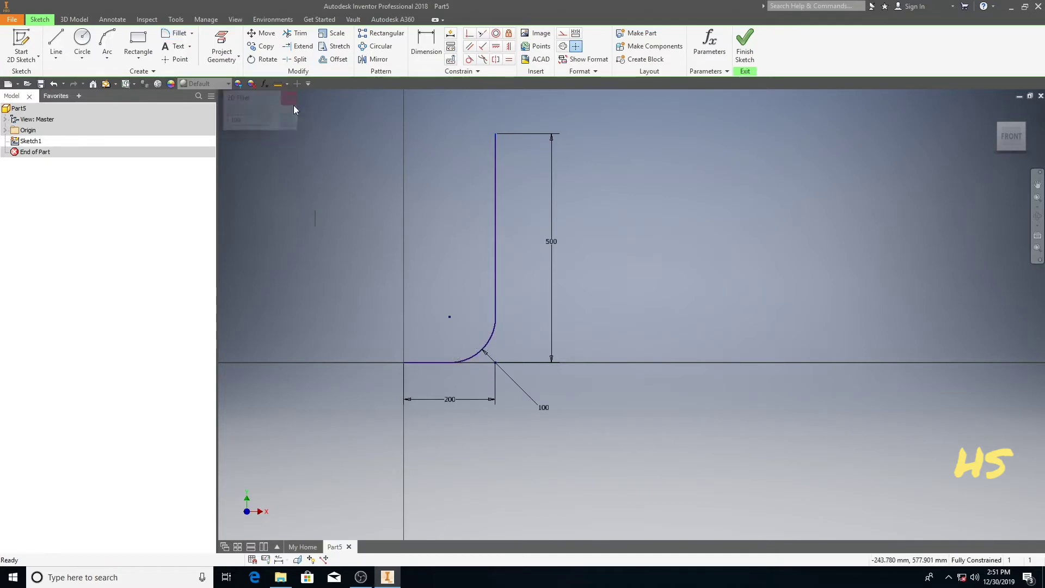
pyautogui.rightClick(418, 247)
pyautogui.click(421, 279)
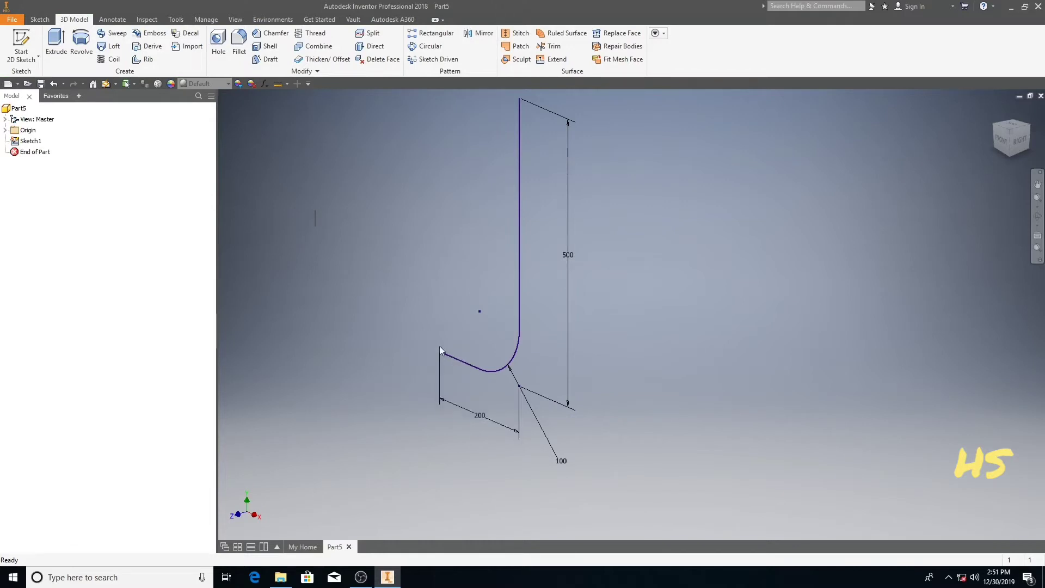
# Create a work plane perpendicular to the 200 mm line through its end point at the origin.
pyautogui.scroll(5, 438, 355)
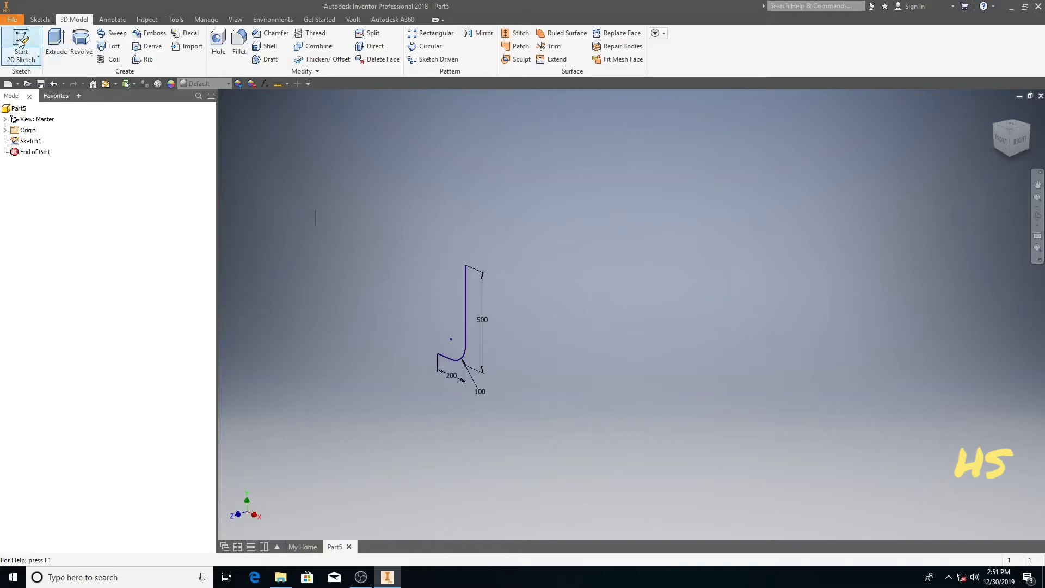
pyautogui.click(1036, 217)
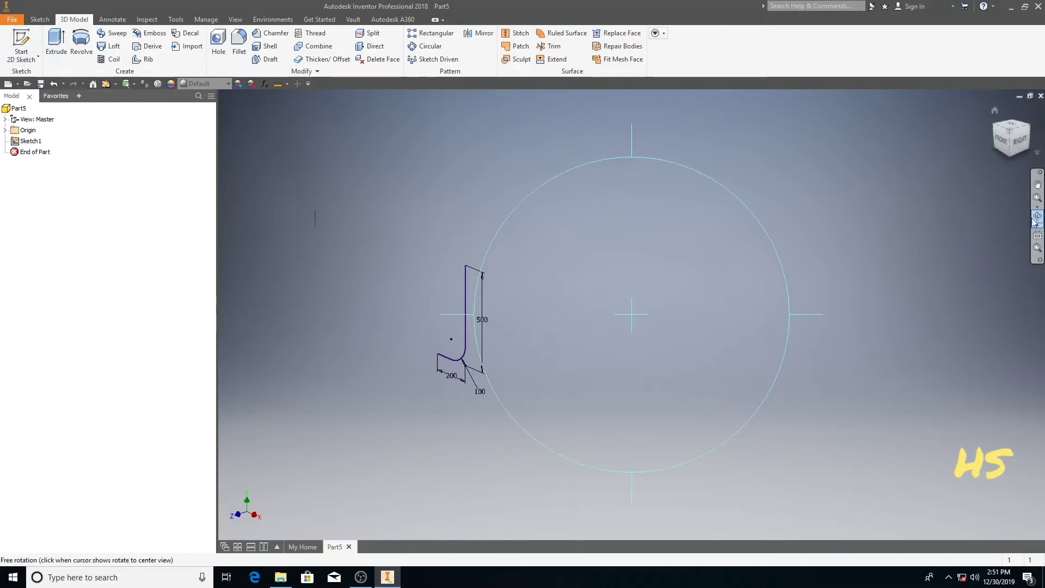
pyautogui.moveTo(512, 306)
pyautogui.mouseDown()
pyautogui.moveTo(523, 344)
pyautogui.moveTo(546, 346)
pyautogui.moveTo(599, 404)
pyautogui.moveTo(817, 430)
pyautogui.moveTo(515, 313)
pyautogui.moveTo(490, 320)
pyautogui.mouseUp()
pyautogui.scroll(5, 607, 308)
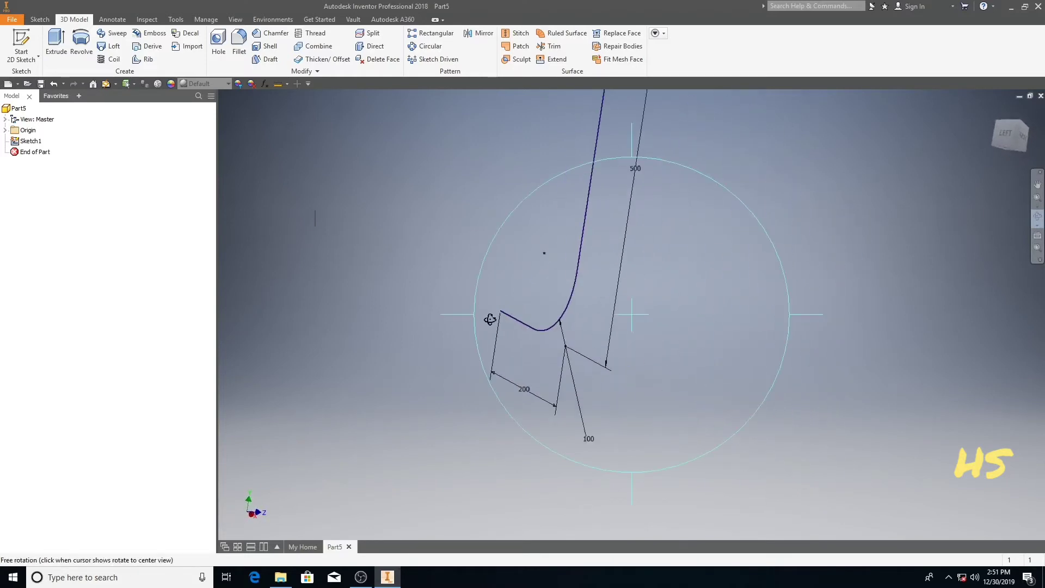
pyautogui.scroll(4, 490, 320)
pyautogui.rightClick(500, 301)
pyautogui.click(537, 301)
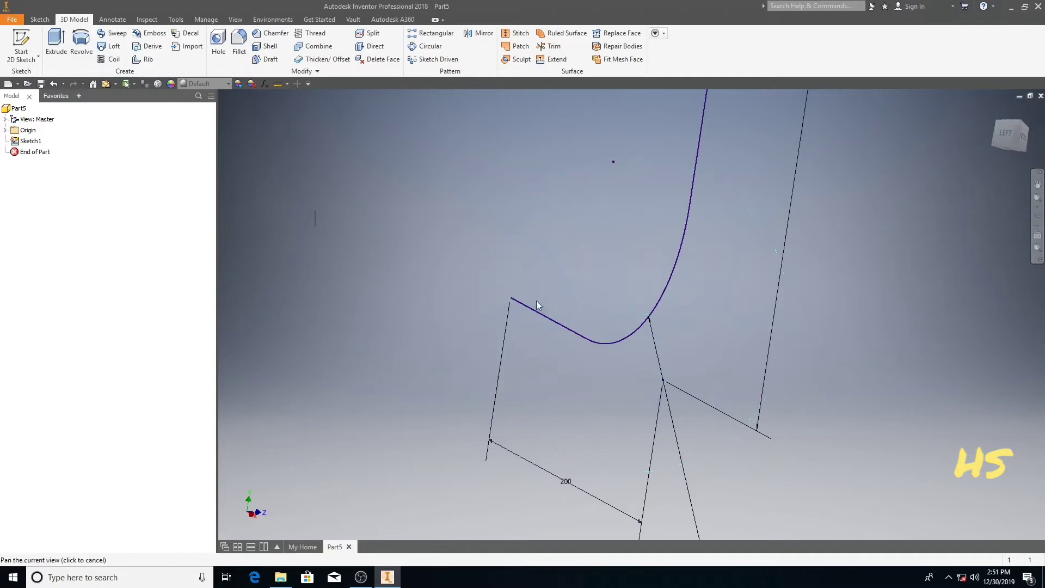
pyautogui.scroll(6, 512, 297)
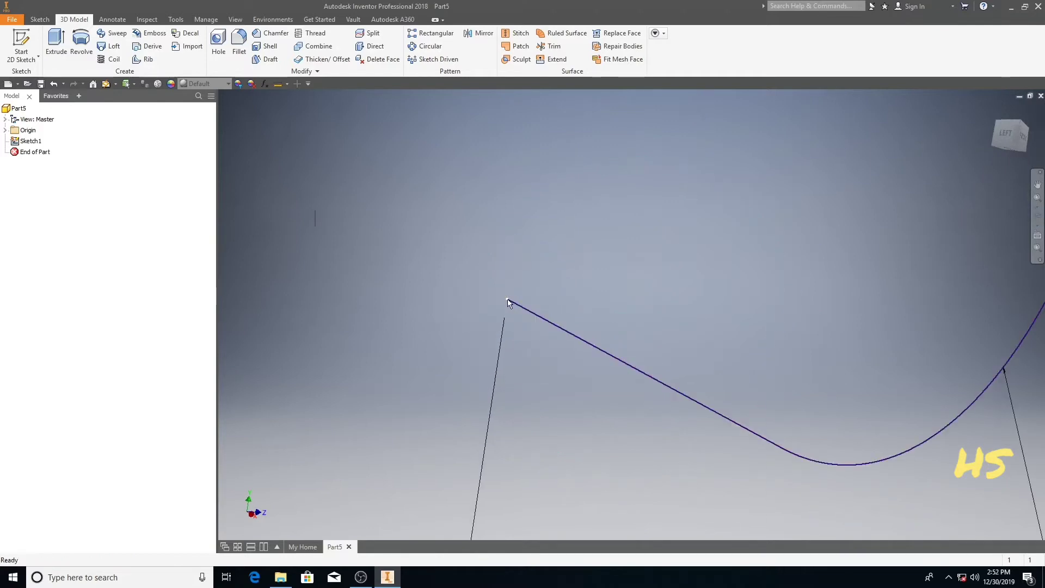
pyautogui.rightClick(508, 299)
pyautogui.click(481, 311)
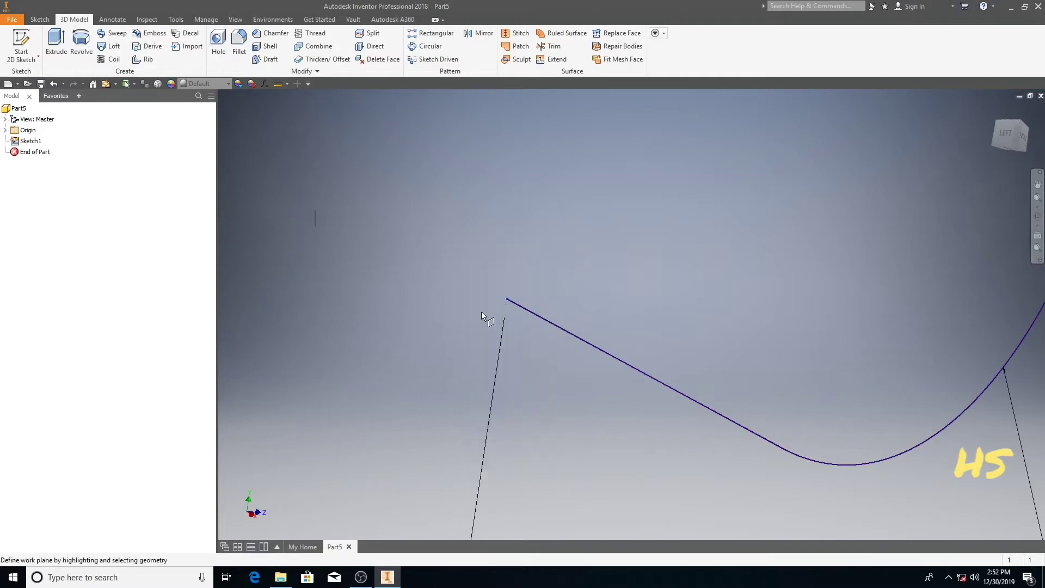
pyautogui.click(507, 300)
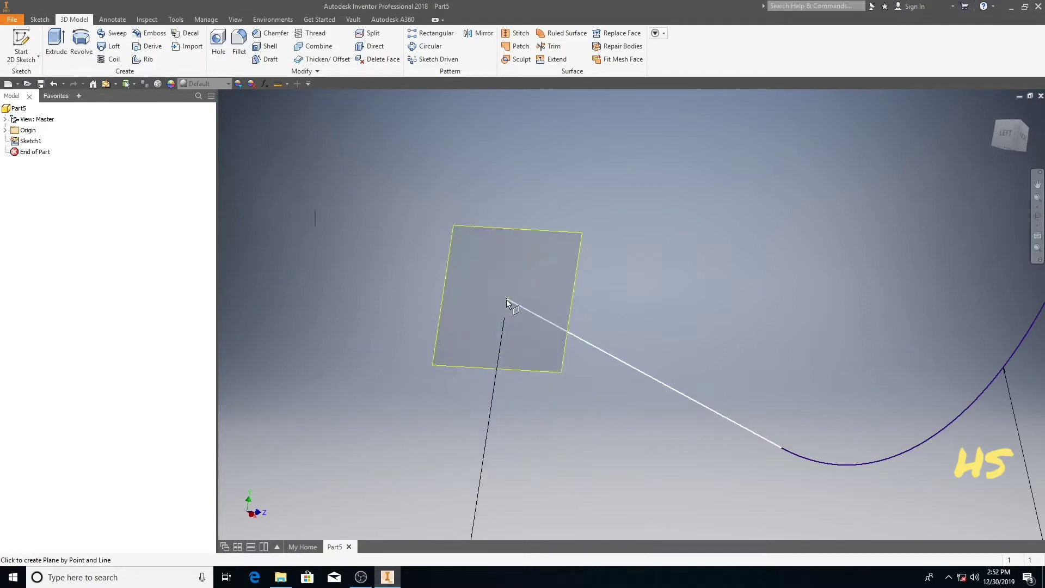
pyautogui.click(506, 300)
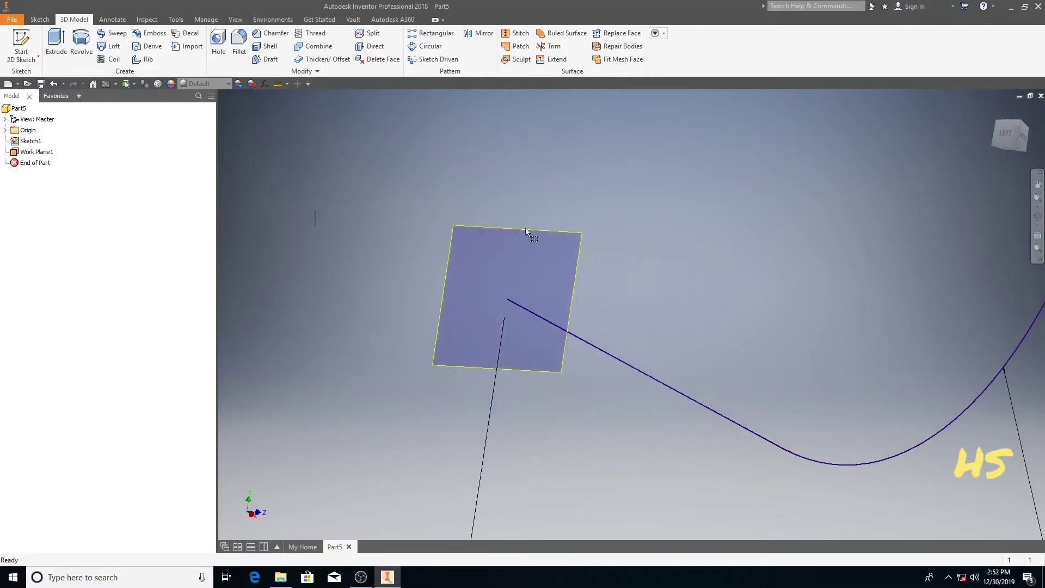
# Start a sketch on the new work plane and project the path geometry at the origin into it.
pyautogui.press('s')
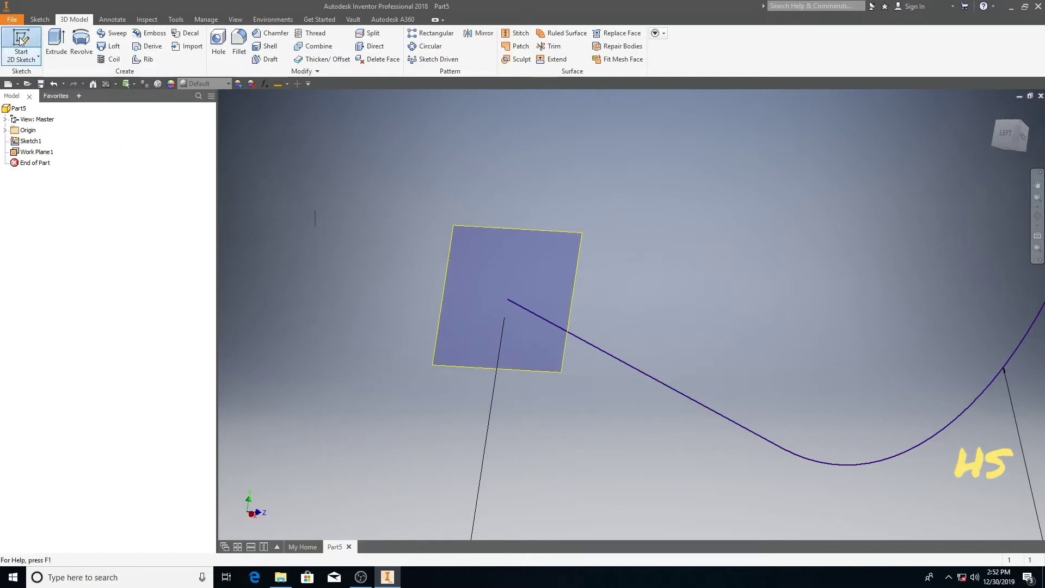
pyautogui.click(493, 234)
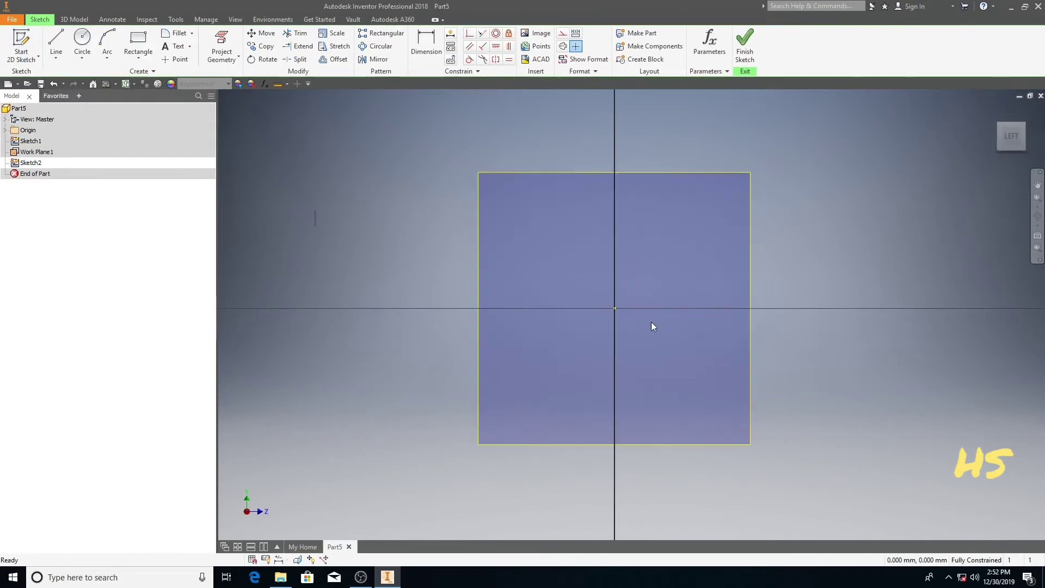
pyautogui.moveTo(651, 323); pyautogui.dragTo(577, 329, button='middle')
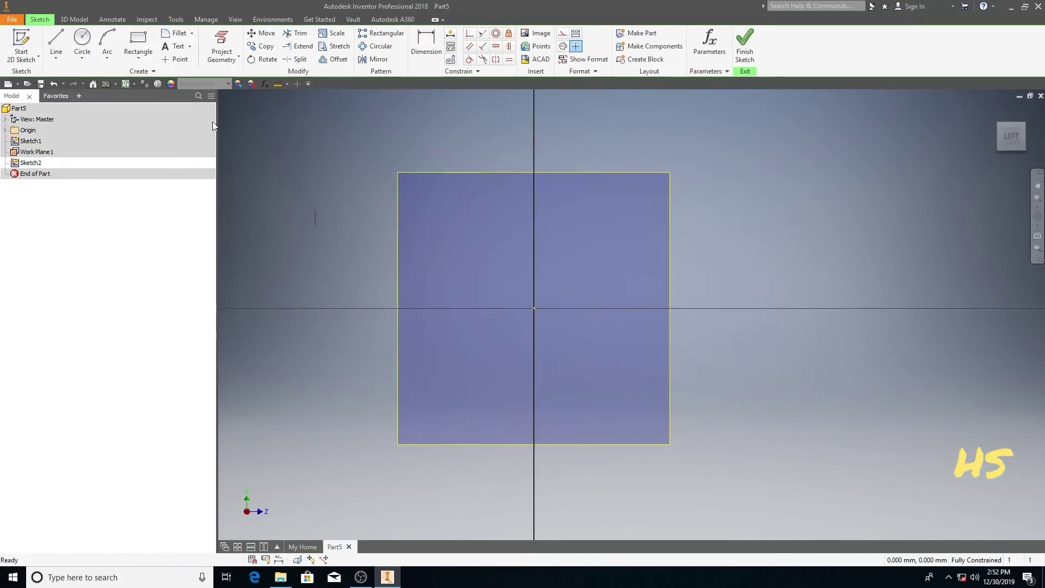
pyautogui.click(220, 44)
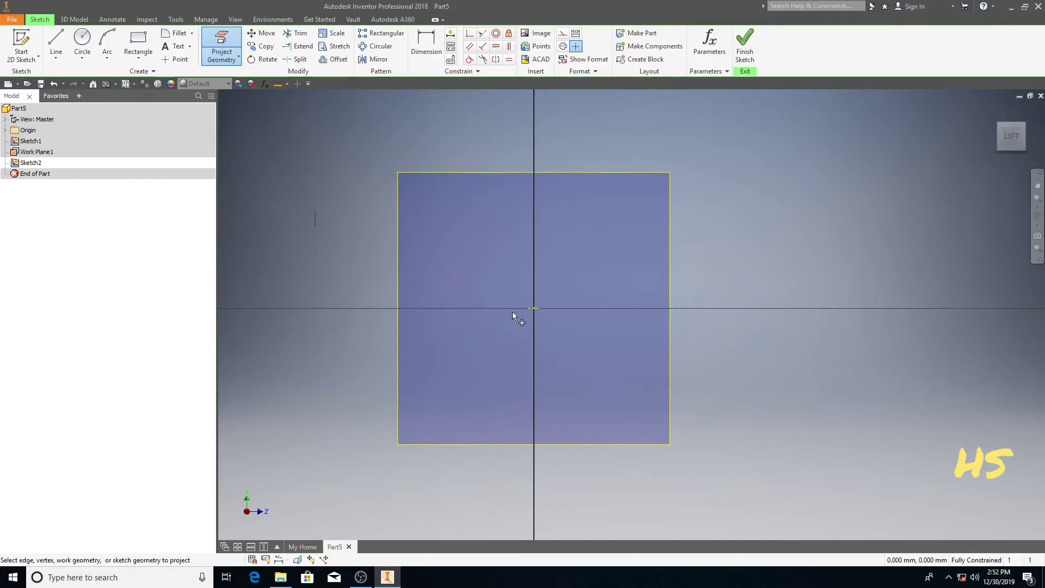
# Sketch a circle about 26.5 mm in diameter centred on the projected origin point.
pyautogui.click(83, 39)
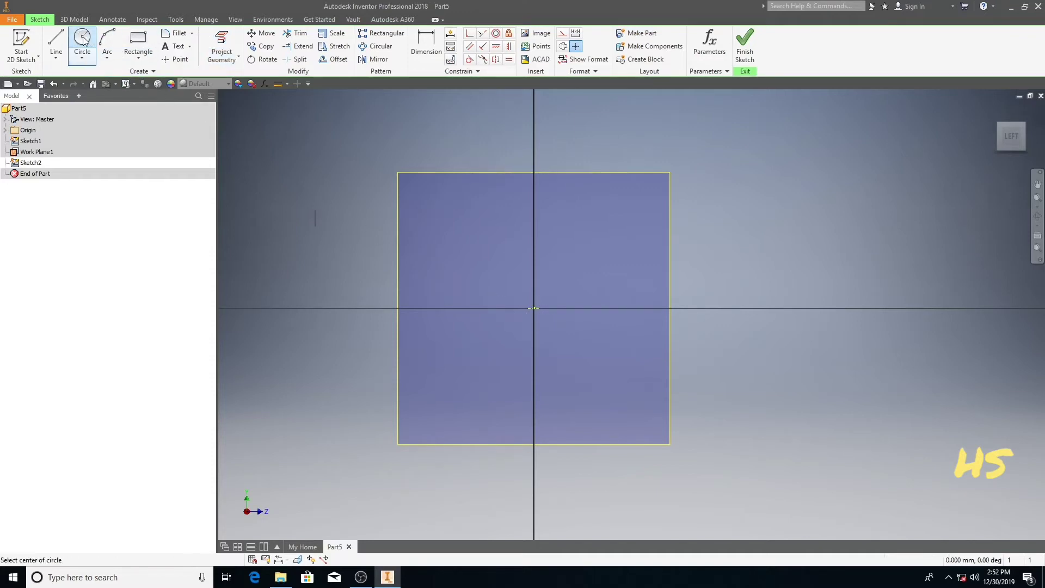
pyautogui.press('Escape')
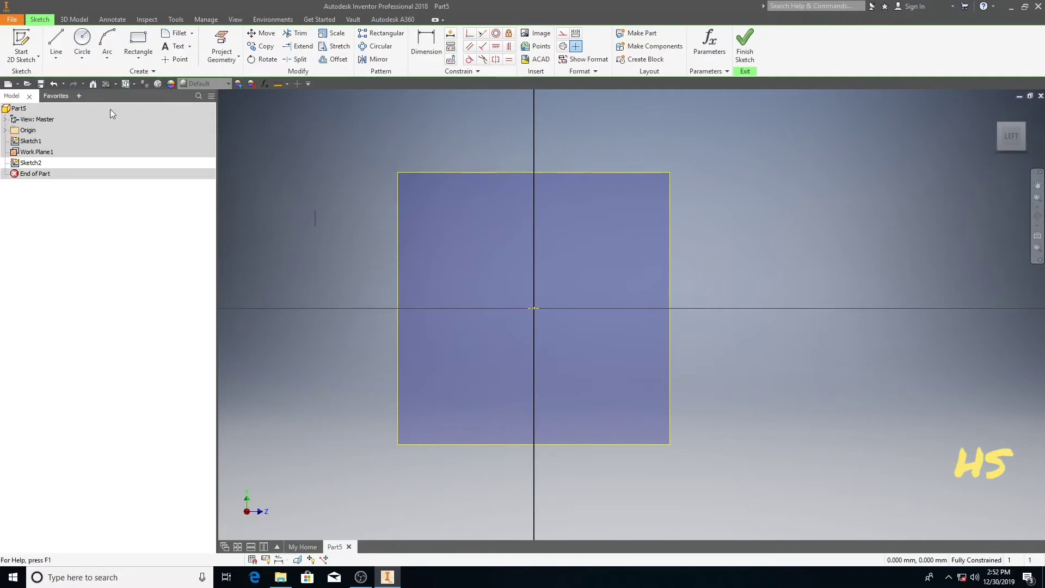
pyautogui.click(84, 44)
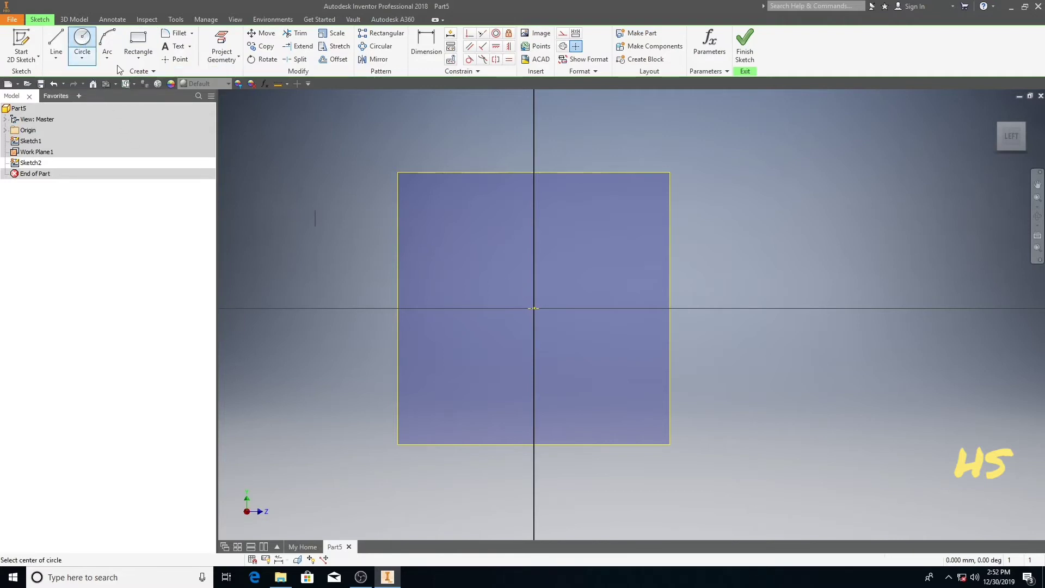
pyautogui.click(535, 308)
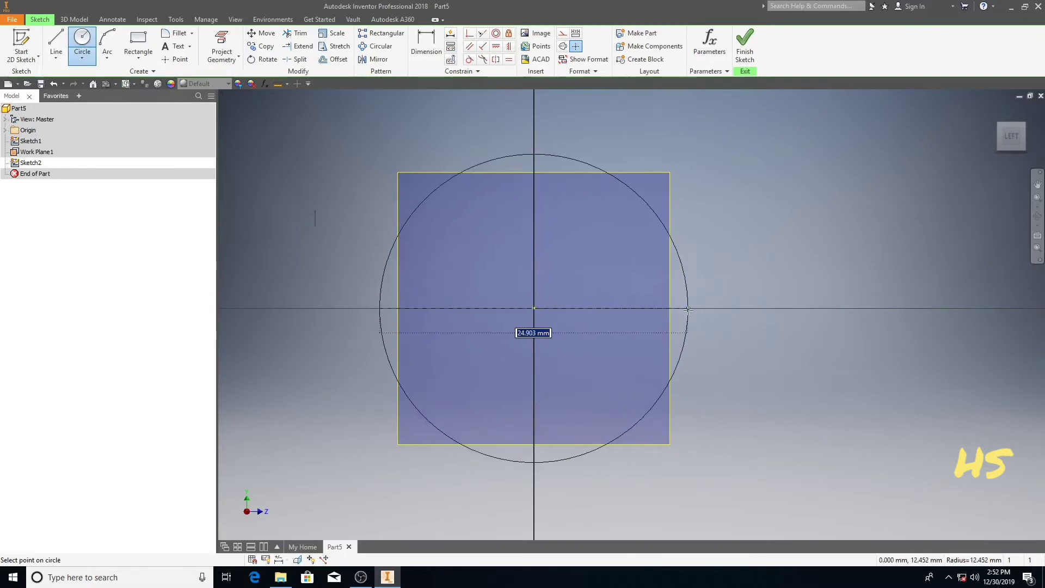
pyautogui.click(688, 309)
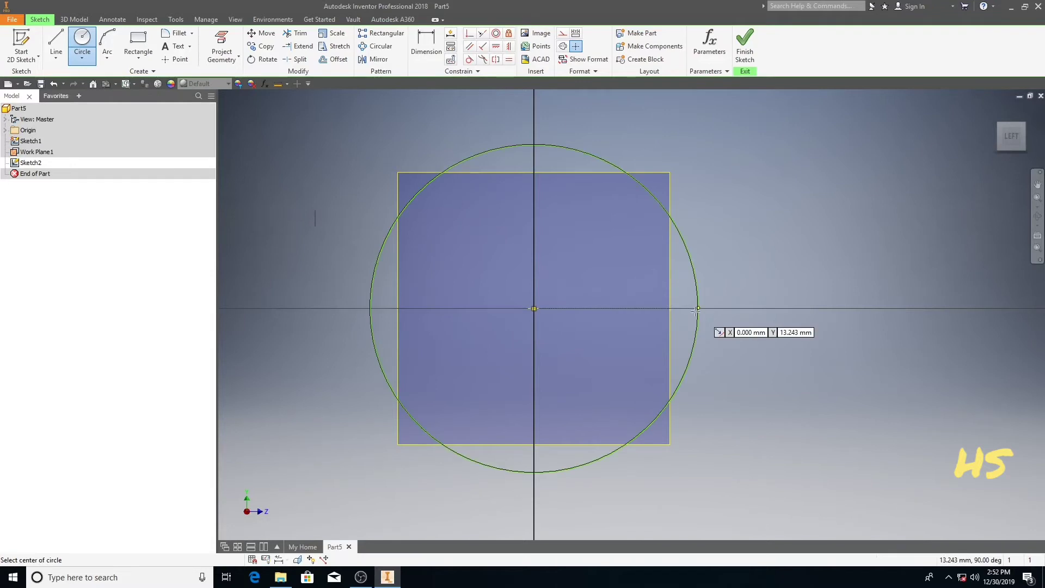
# Dimension the circle's diameter, set it to 100 mm, and finish the sketch.
pyautogui.scroll(-4, 687, 310)
pyautogui.scroll(-5, 654, 311)
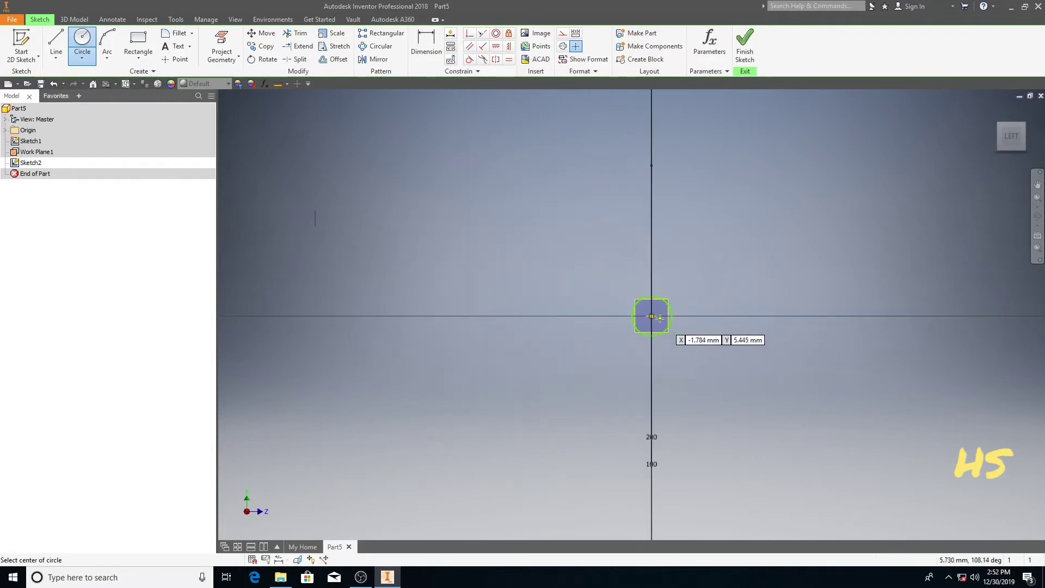
pyautogui.scroll(6, 659, 317)
pyautogui.moveTo(662, 320); pyautogui.dragTo(511, 338, button='middle')
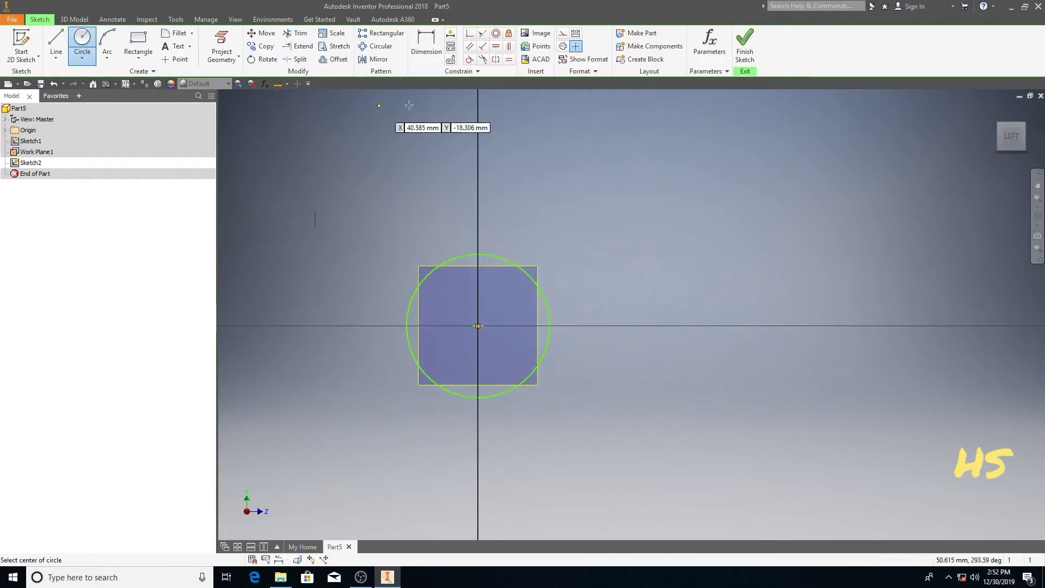
pyautogui.click(429, 42)
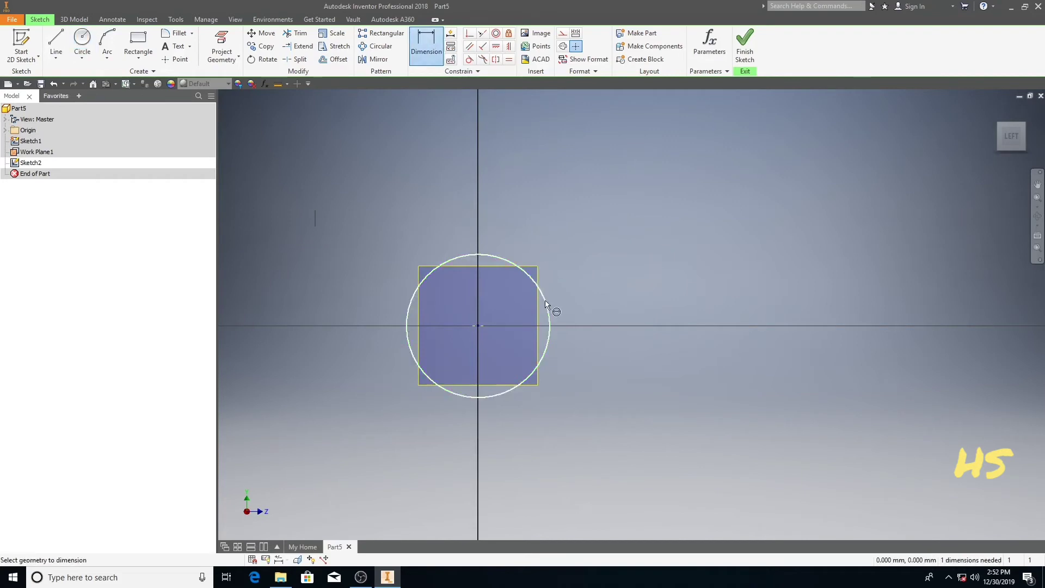
pyautogui.click(549, 303)
pyautogui.click(574, 290)
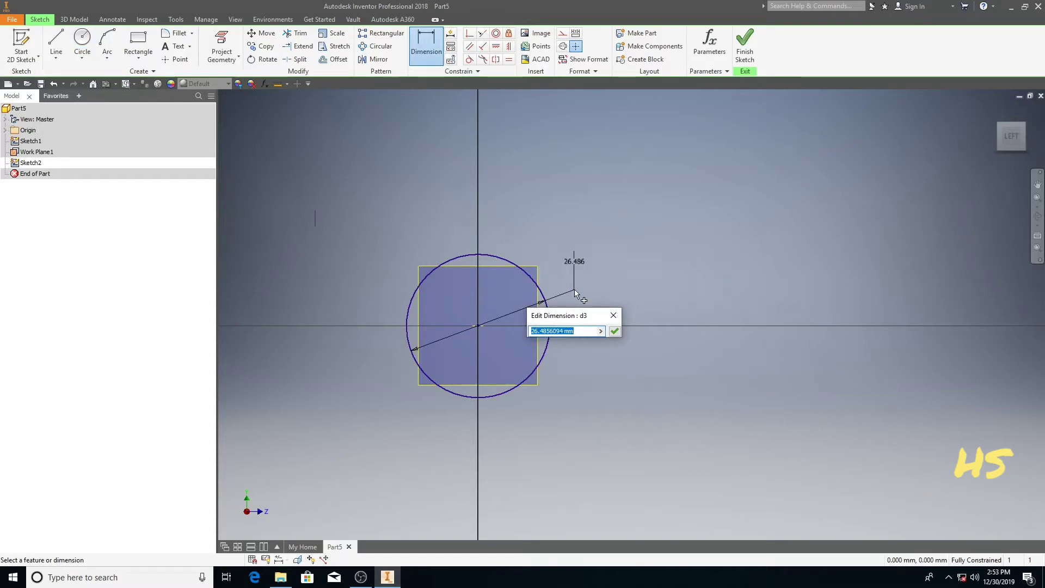
pyautogui.write('100')
pyautogui.press('Return')
pyautogui.scroll(-5, 575, 290)
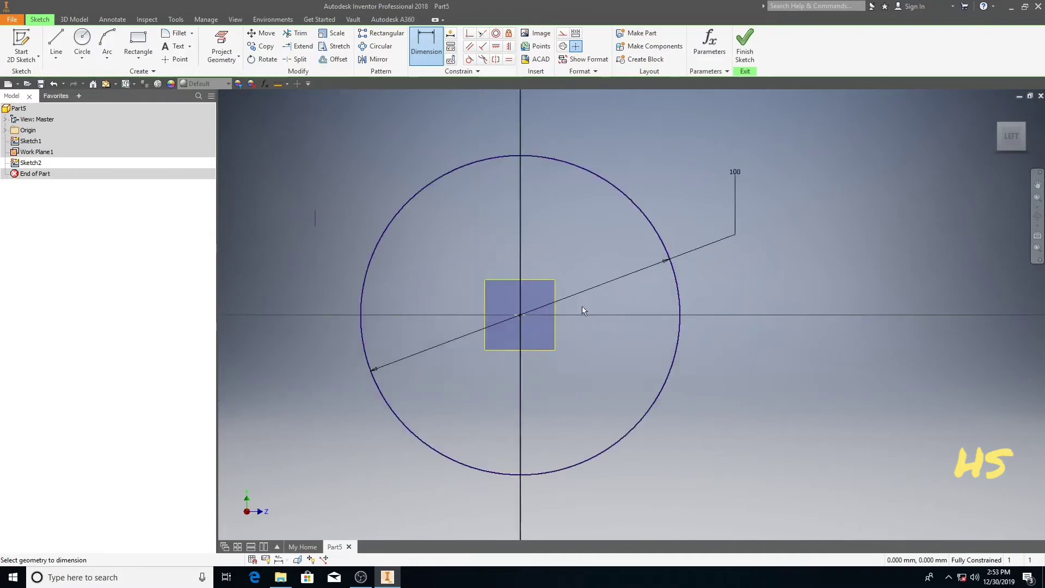
pyautogui.rightClick(598, 315)
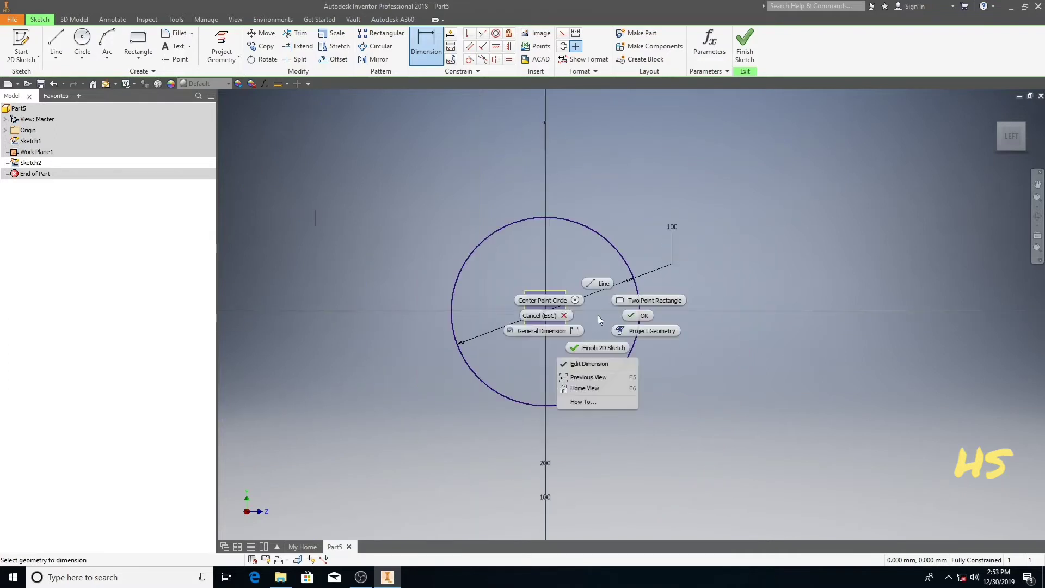
pyautogui.click(605, 348)
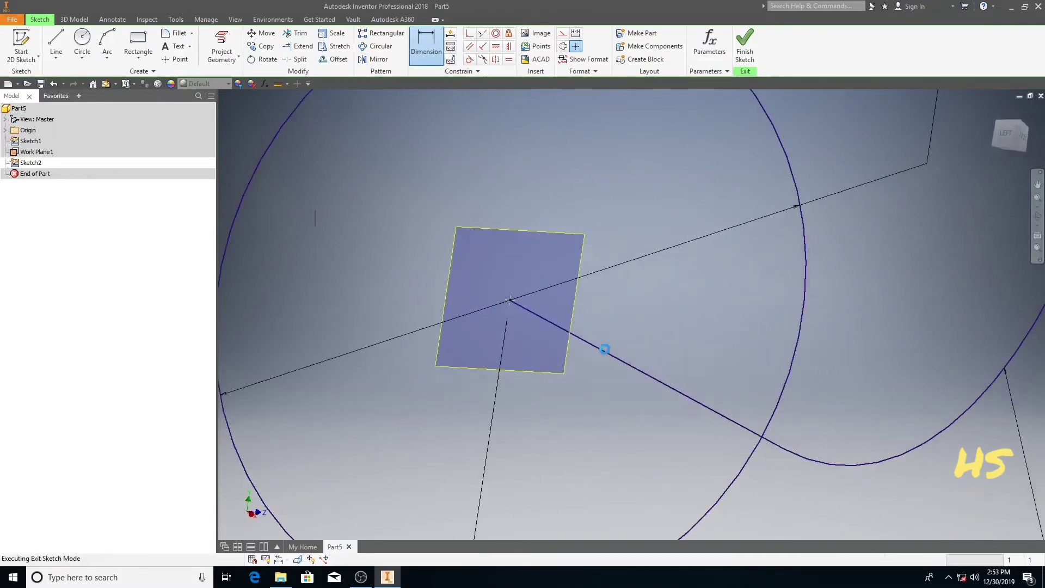
# Create a work plane perpendicular to the 500 mm path line through its free upper end point.
pyautogui.click(1038, 216)
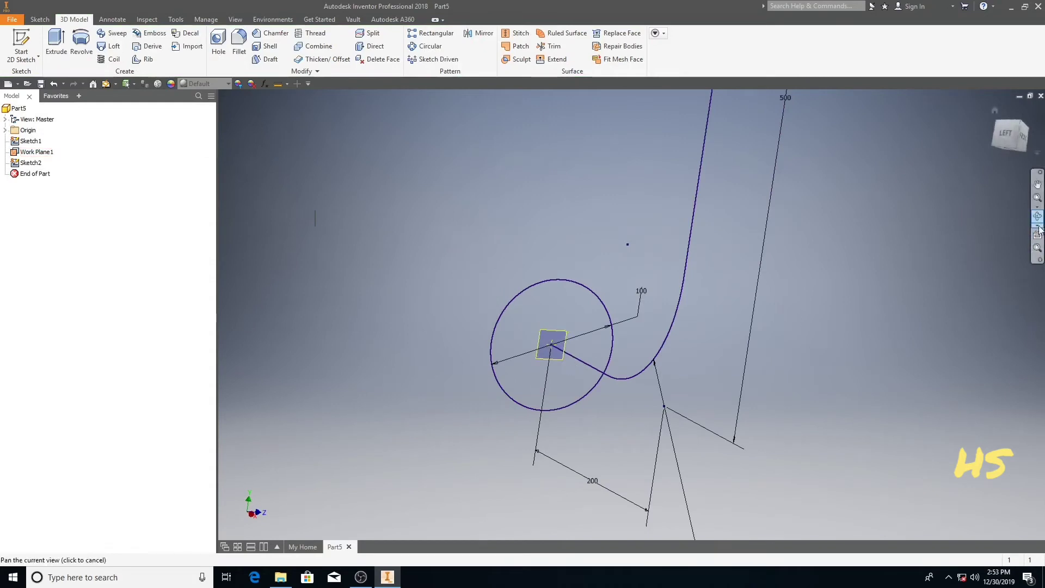
pyautogui.moveTo(724, 332)
pyautogui.mouseDown()
pyautogui.moveTo(511, 391)
pyautogui.moveTo(490, 329)
pyautogui.moveTo(507, 365)
pyautogui.moveTo(565, 244)
pyautogui.moveTo(567, 273)
pyautogui.mouseUp()
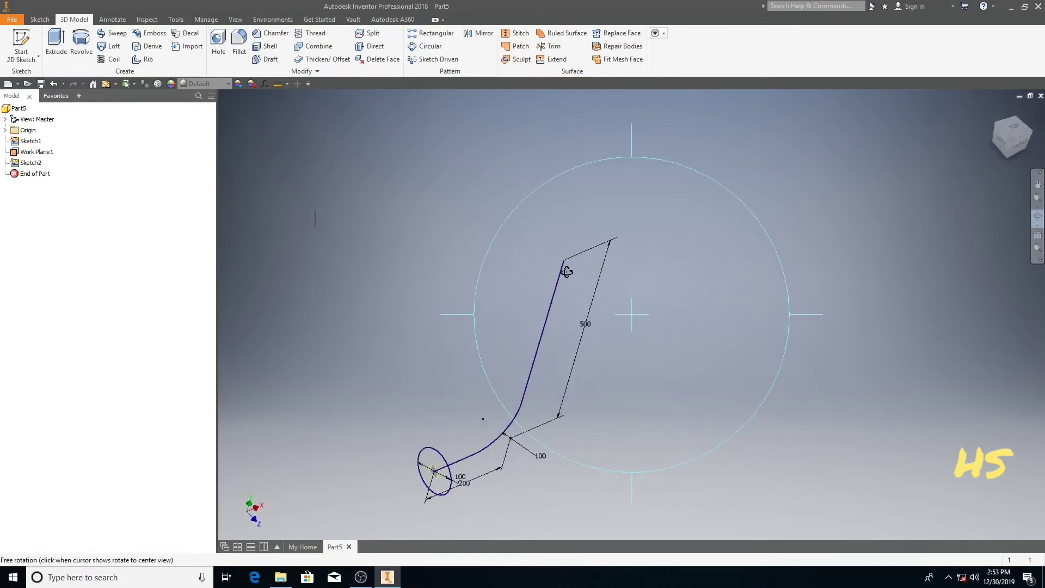
pyautogui.scroll(3, 561, 267)
pyautogui.rightClick(566, 270)
pyautogui.click(614, 264)
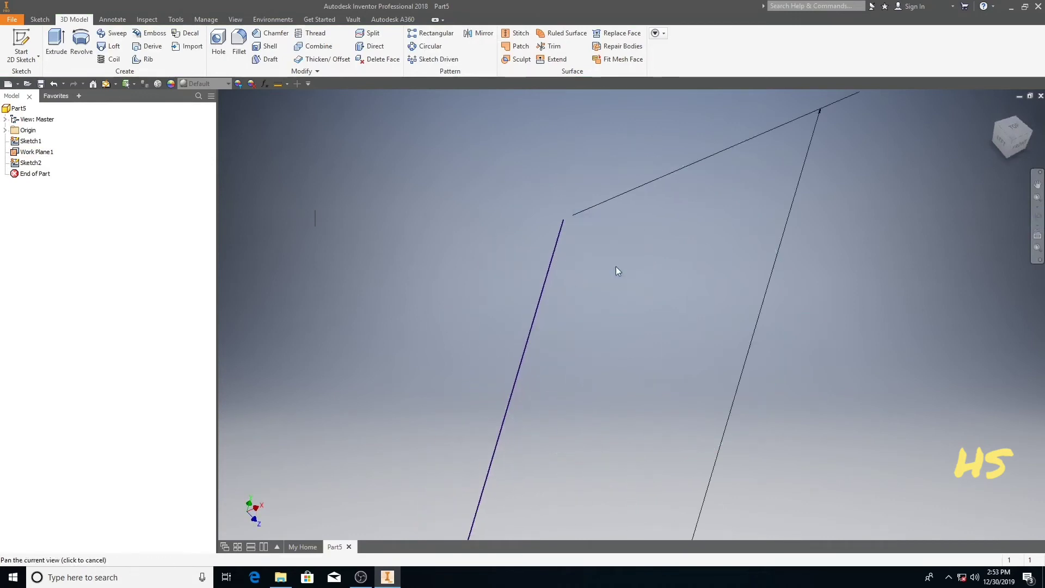
pyautogui.rightClick(563, 220)
pyautogui.click(526, 235)
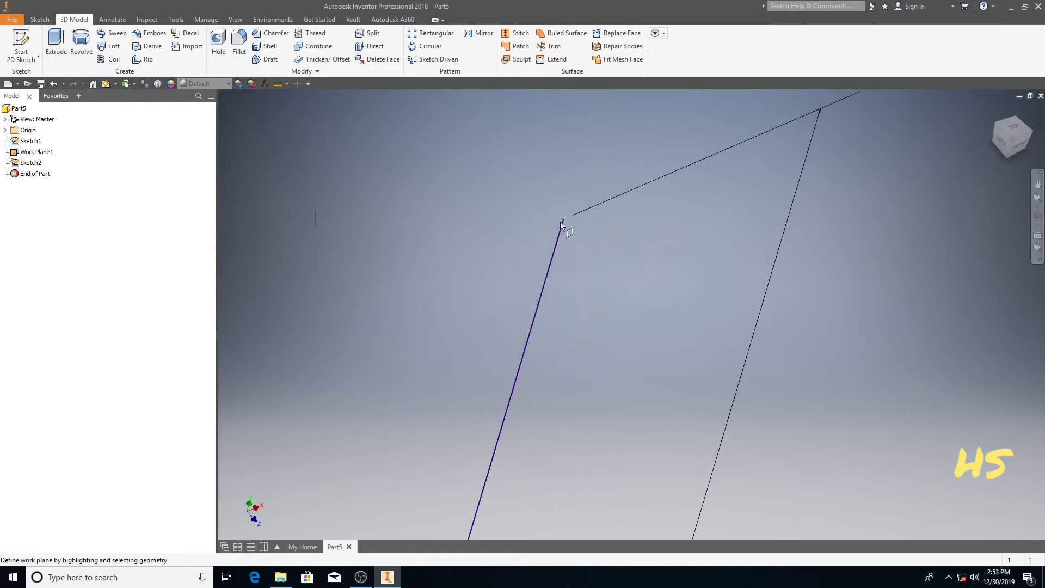
pyautogui.click(562, 225)
pyautogui.click(563, 220)
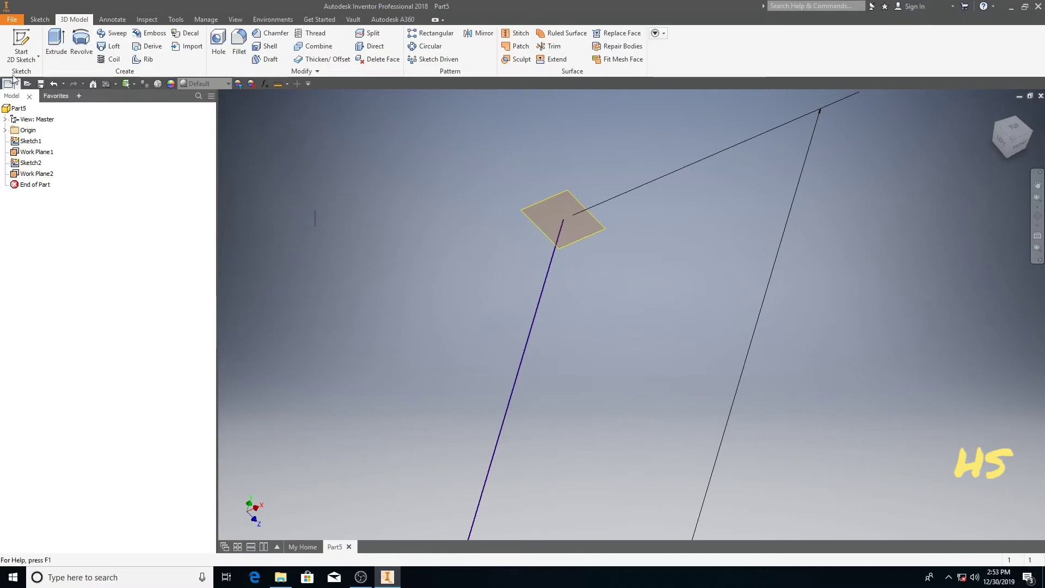
# Start a sketch on the new work plane at the upper end of the path.
pyautogui.click(20, 43)
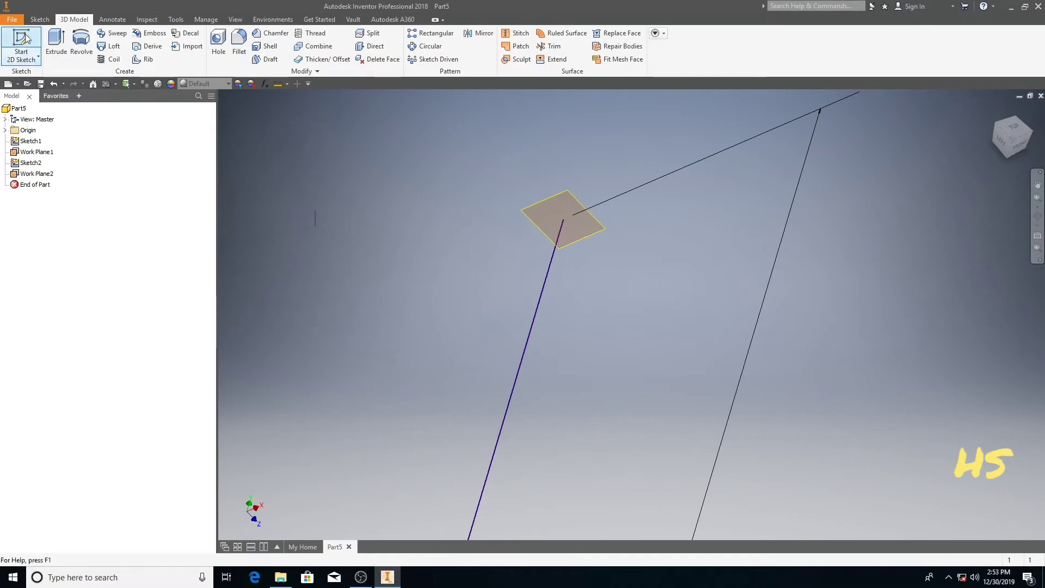
pyautogui.click(547, 200)
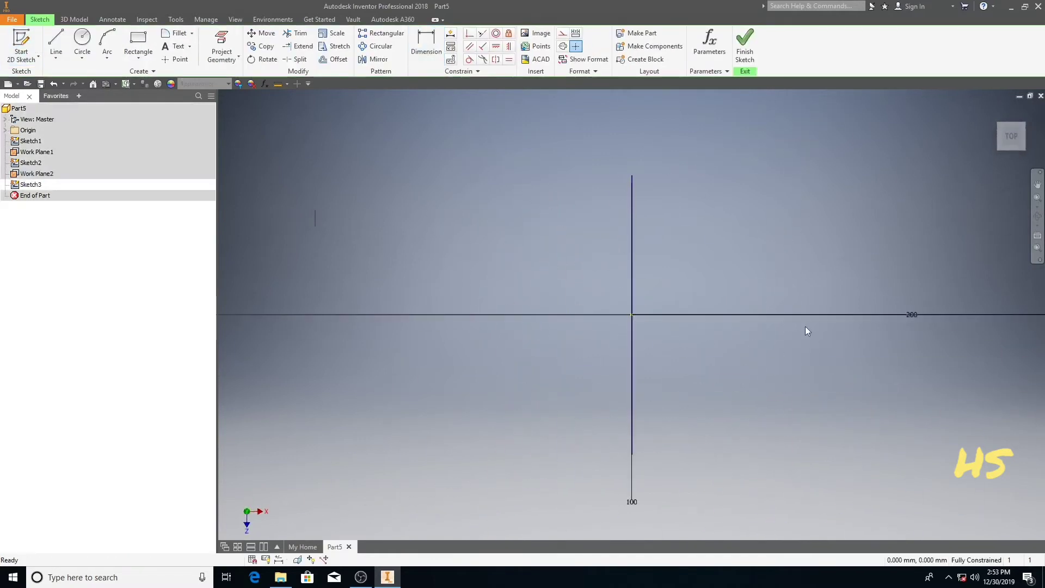
pyautogui.scroll(5, 745, 300)
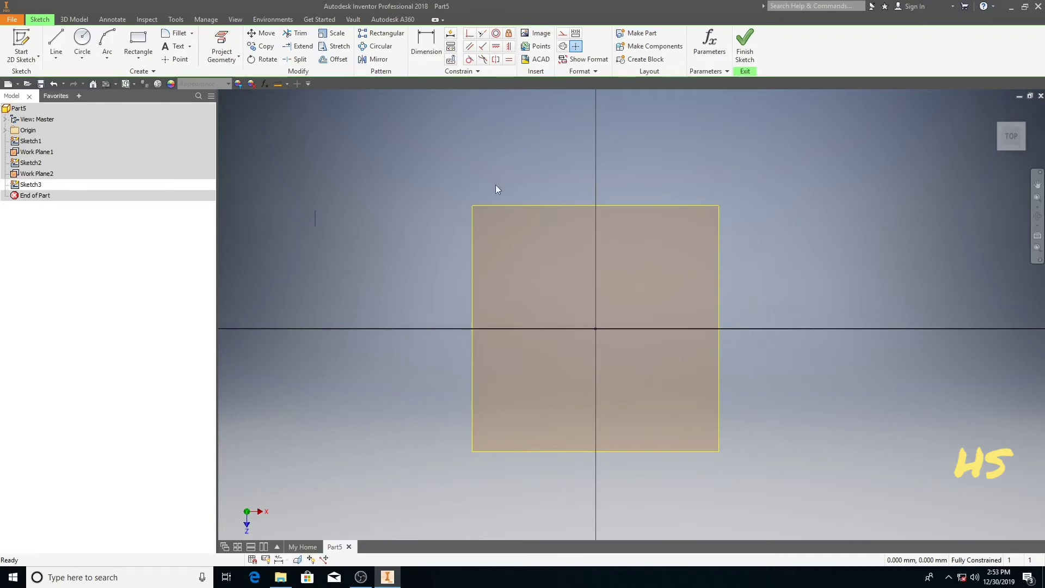
# Project the path geometry at the upper end point into the sketch.
pyautogui.click(224, 44)
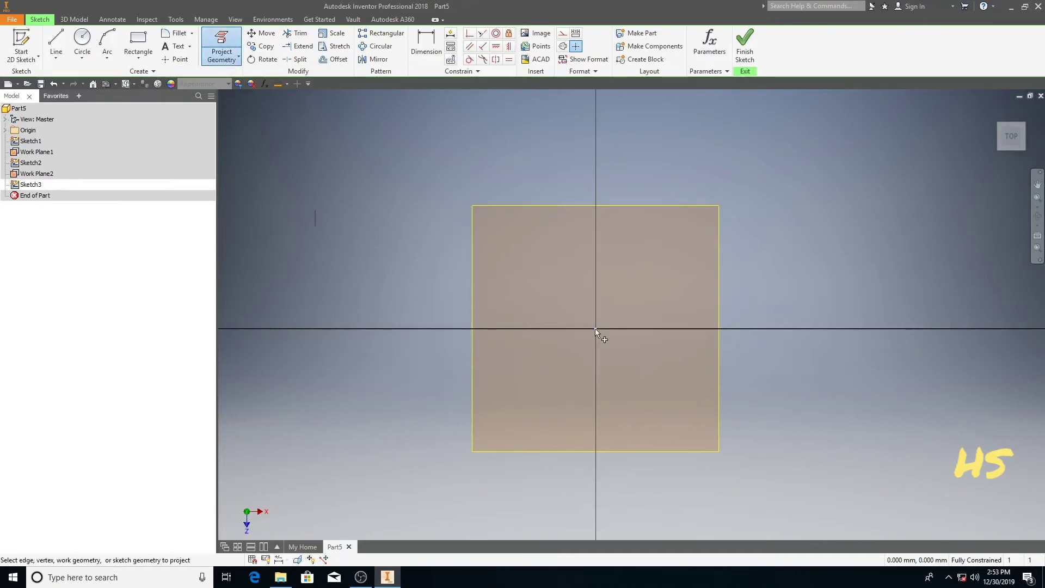
pyautogui.moveTo(596, 330)
pyautogui.click(594, 329)
pyautogui.rightClick(584, 304)
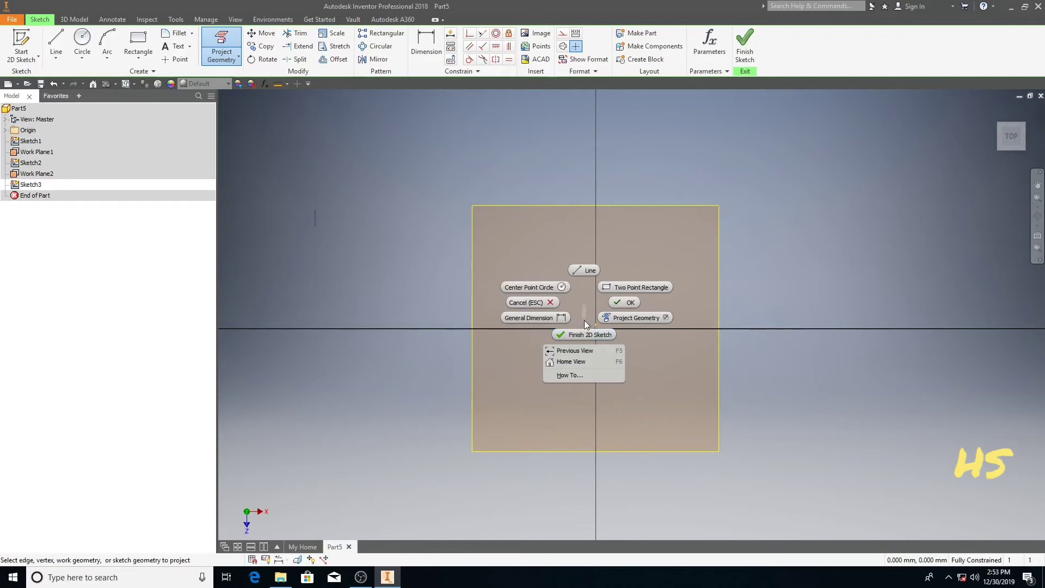
pyautogui.click(629, 306)
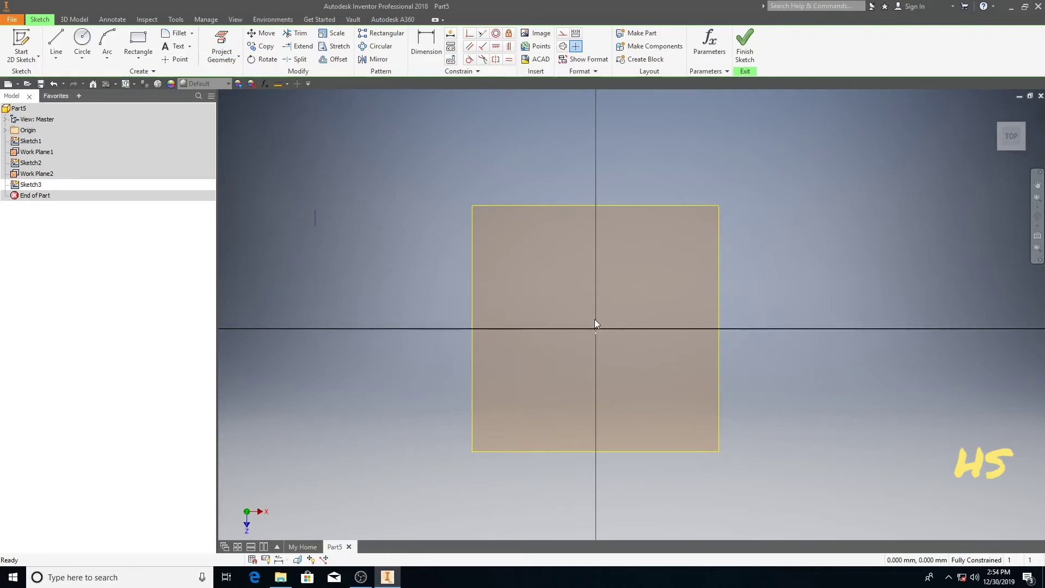
# Sketch a two-point rectangle about 30.6 mm wide around the projected path end.
pyautogui.click(138, 44)
pyautogui.scroll(-2, 432, 256)
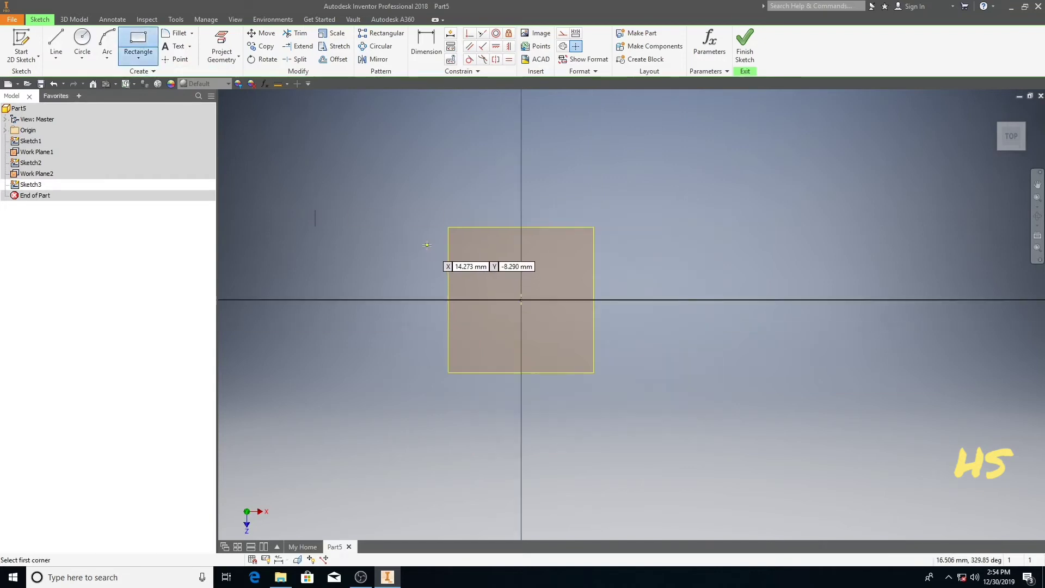
pyautogui.click(427, 245)
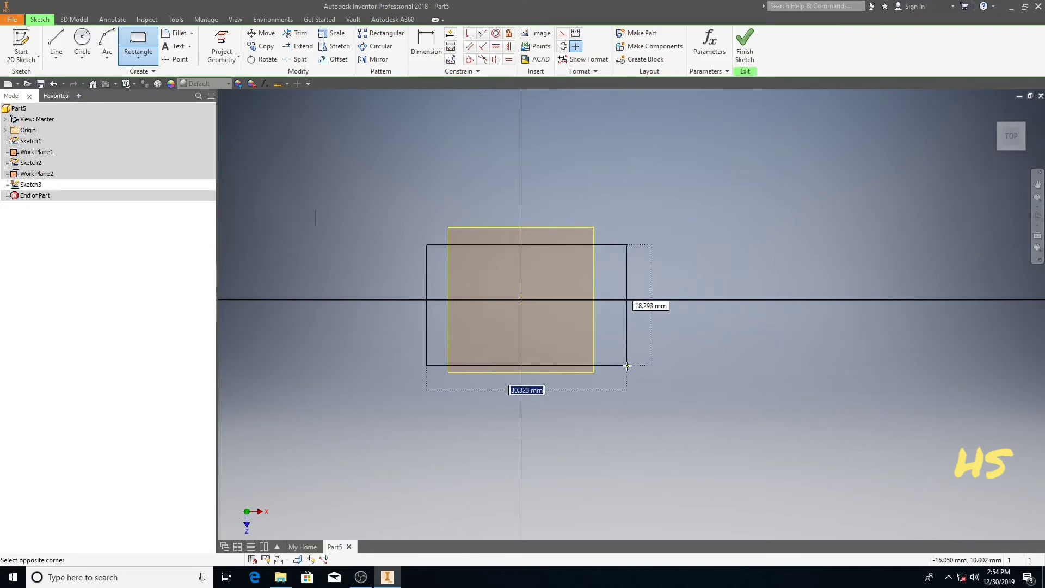
pyautogui.click(629, 368)
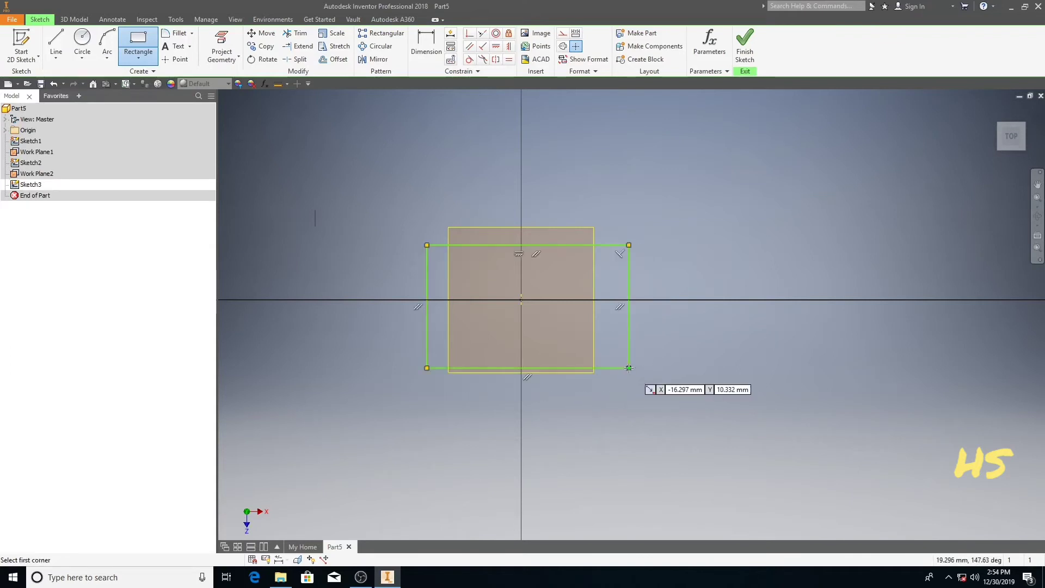
# Dimension the rectangle's width, then undo both the dimension and the rectangle.
pyautogui.click(426, 46)
pyautogui.click(555, 244)
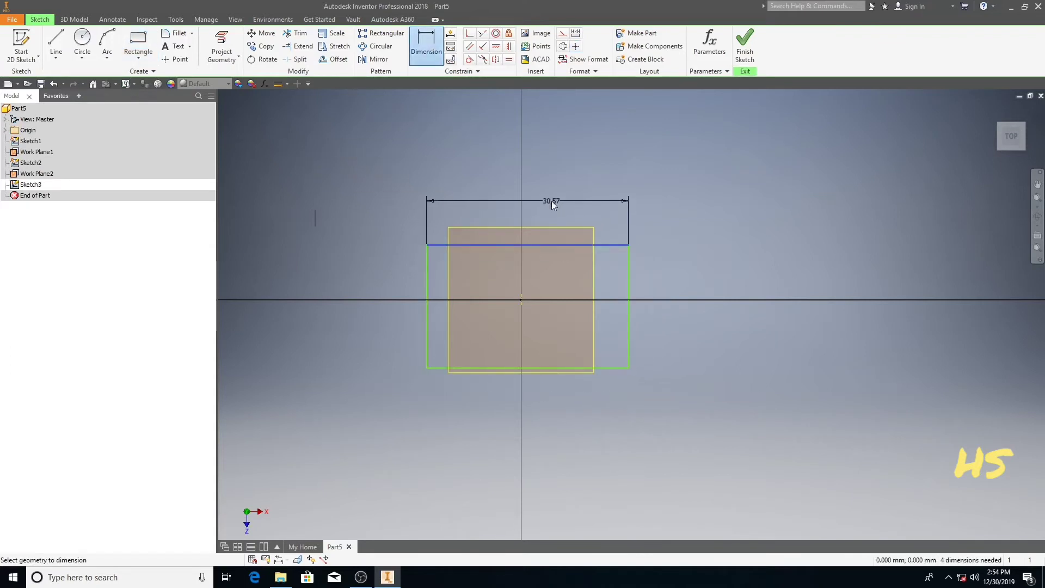
pyautogui.click(551, 200)
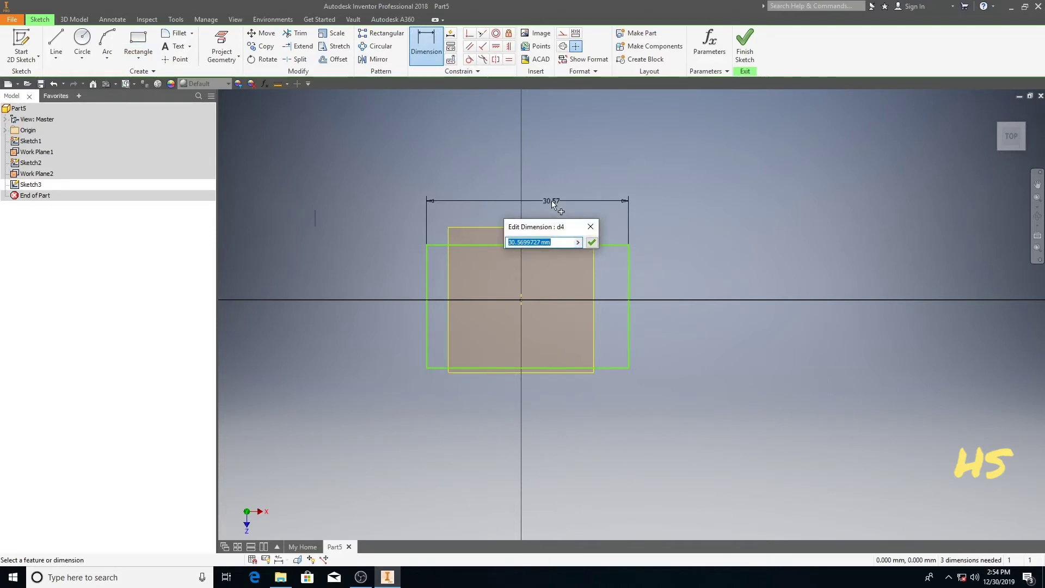
pyautogui.press('Escape')
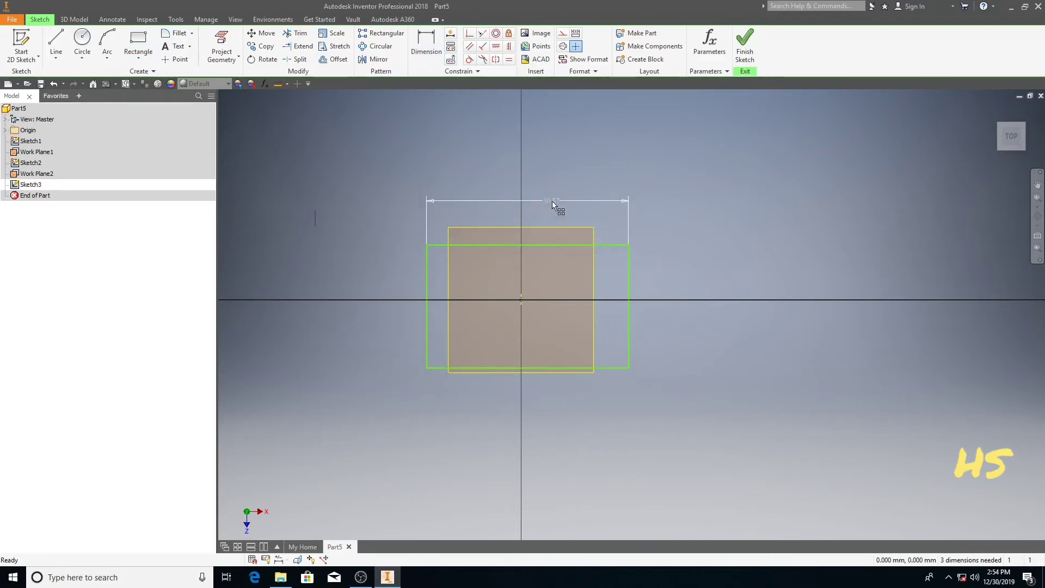
pyautogui.click(55, 84)
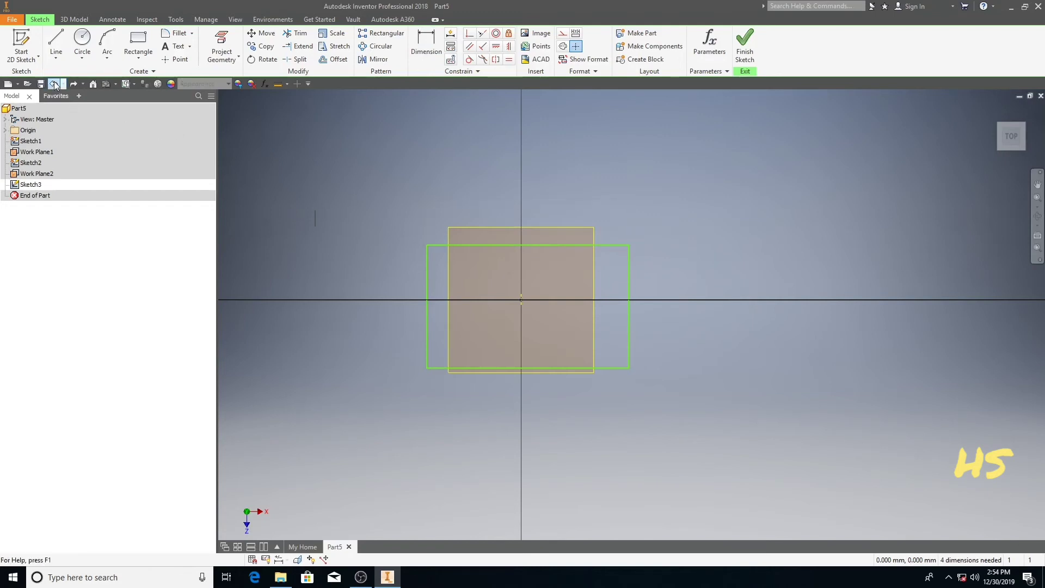
pyautogui.click(55, 84)
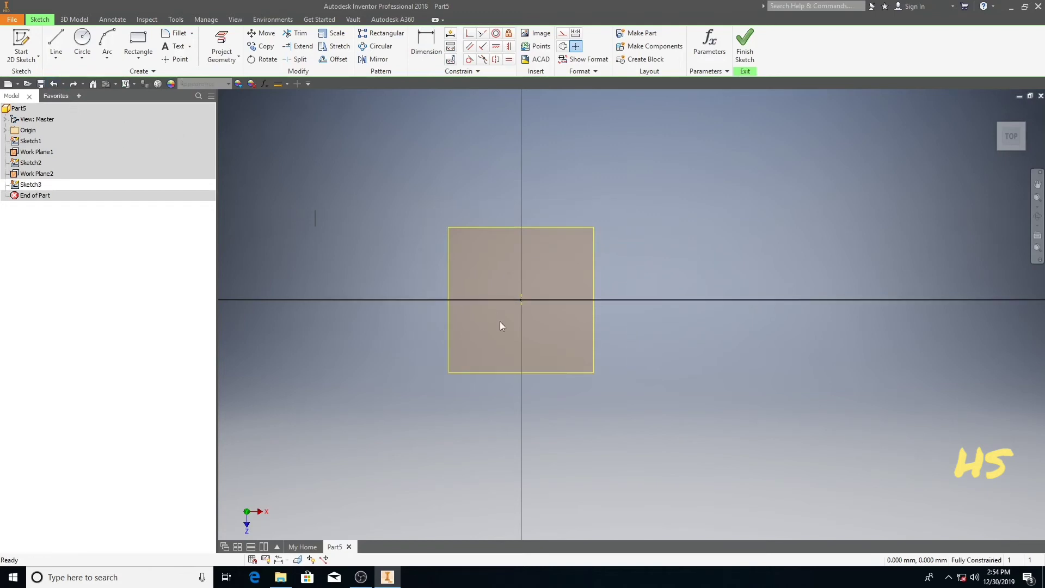
# Project the path geometry at the upper end point into the sketch again.
pyautogui.scroll(3, 514, 333)
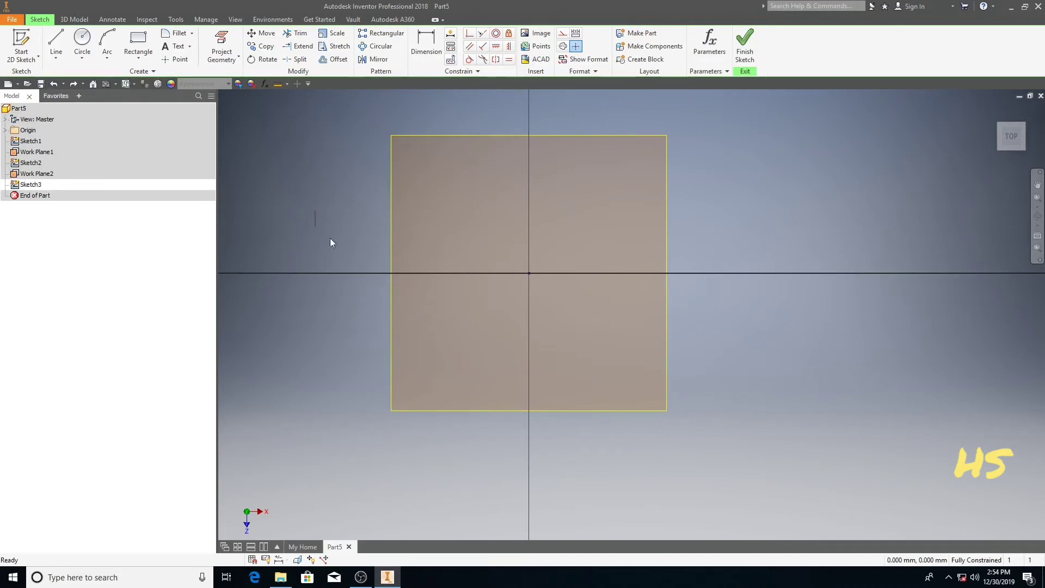
pyautogui.moveTo(395, 228); pyautogui.dragTo(401, 252, button='middle')
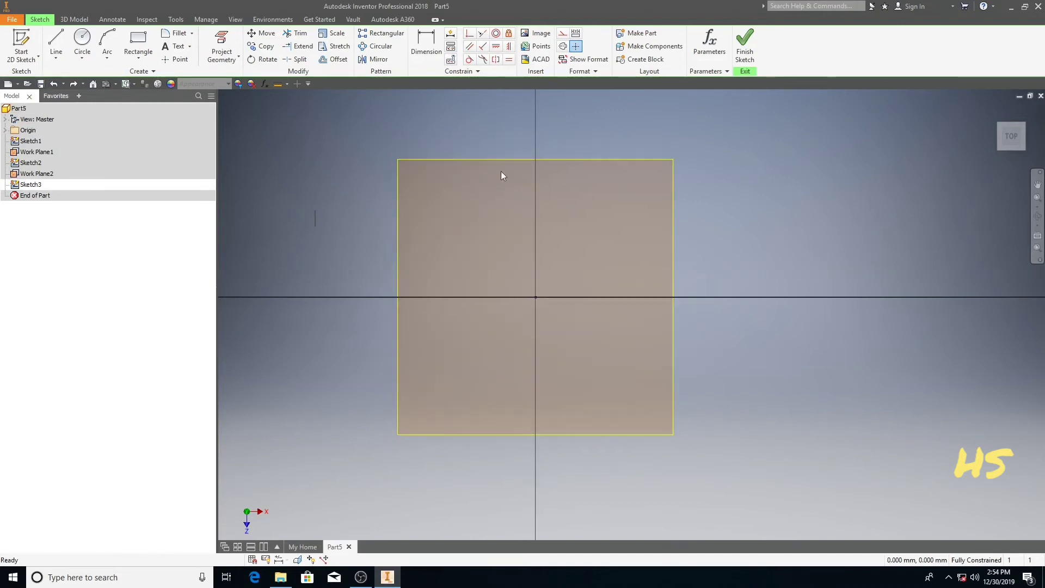
pyautogui.click(222, 45)
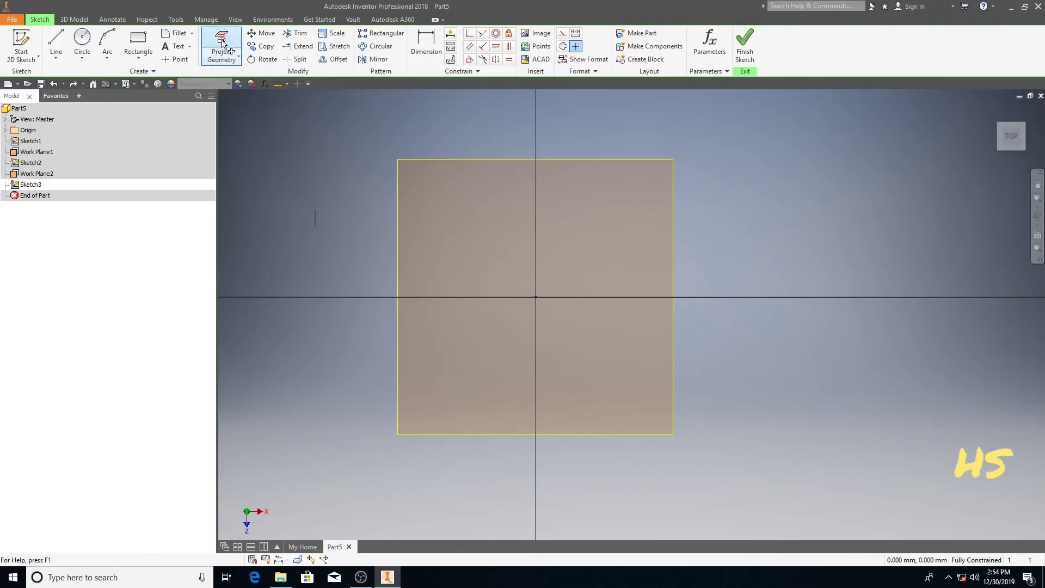
pyautogui.click(536, 301)
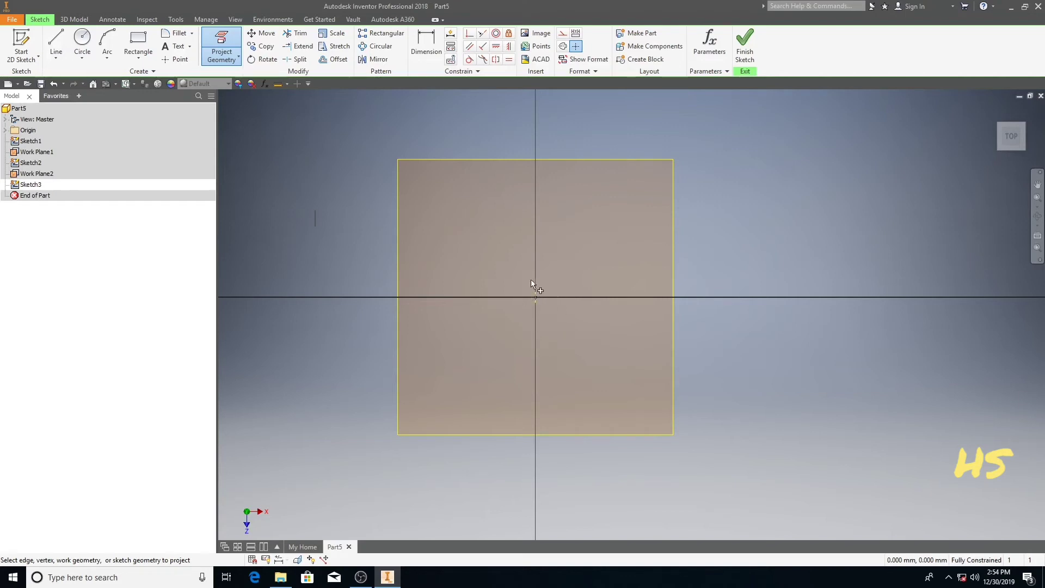
# Sketch a two-point rectangle about 27.4 mm wide around the projected path end.
pyautogui.scroll(5, 537, 302)
pyautogui.scroll(-6, 533, 298)
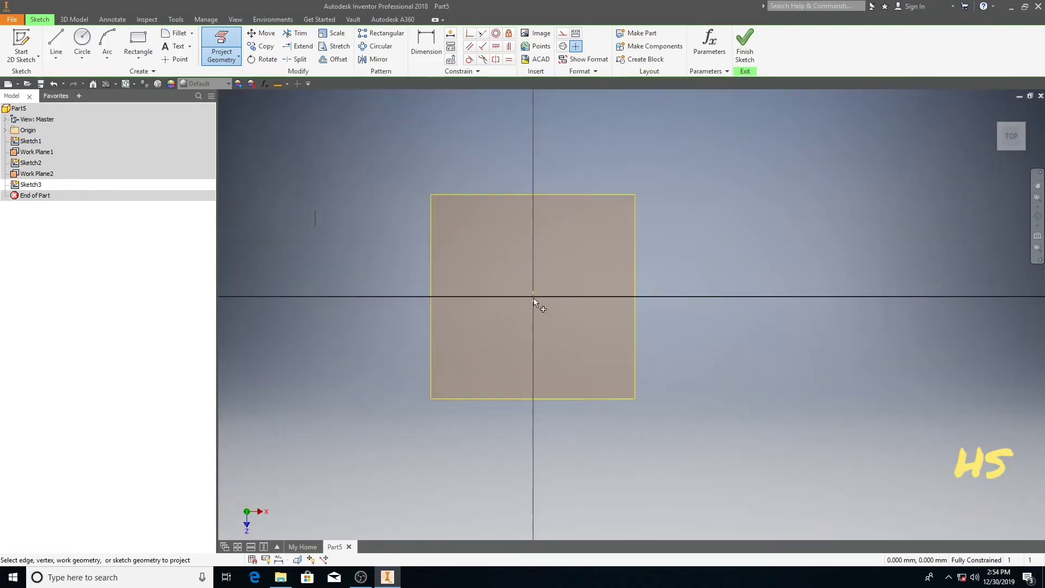
pyautogui.click(138, 41)
pyautogui.click(423, 217)
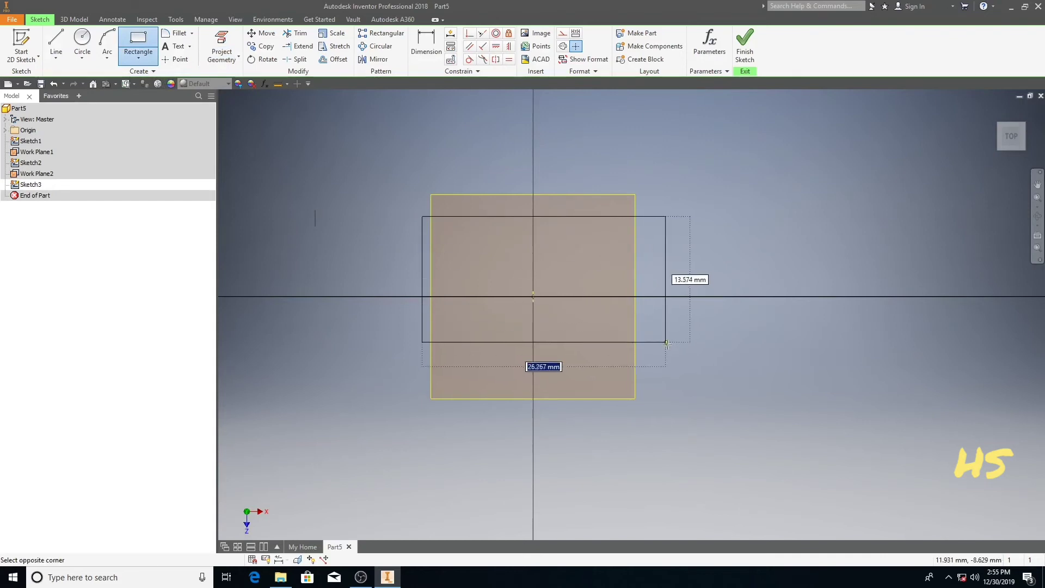
pyautogui.scroll(-5, 675, 387)
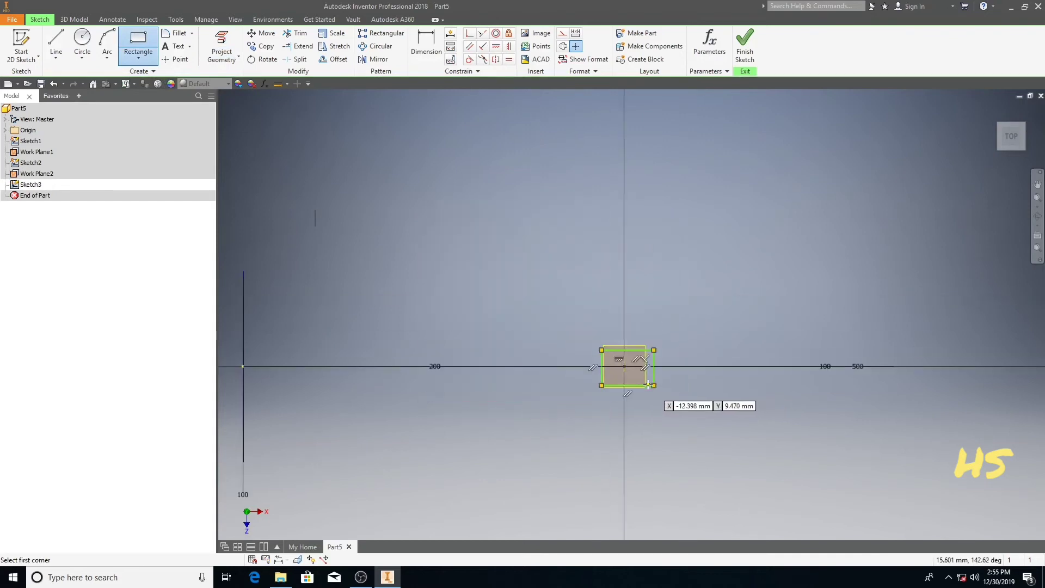
pyautogui.scroll(4, 653, 385)
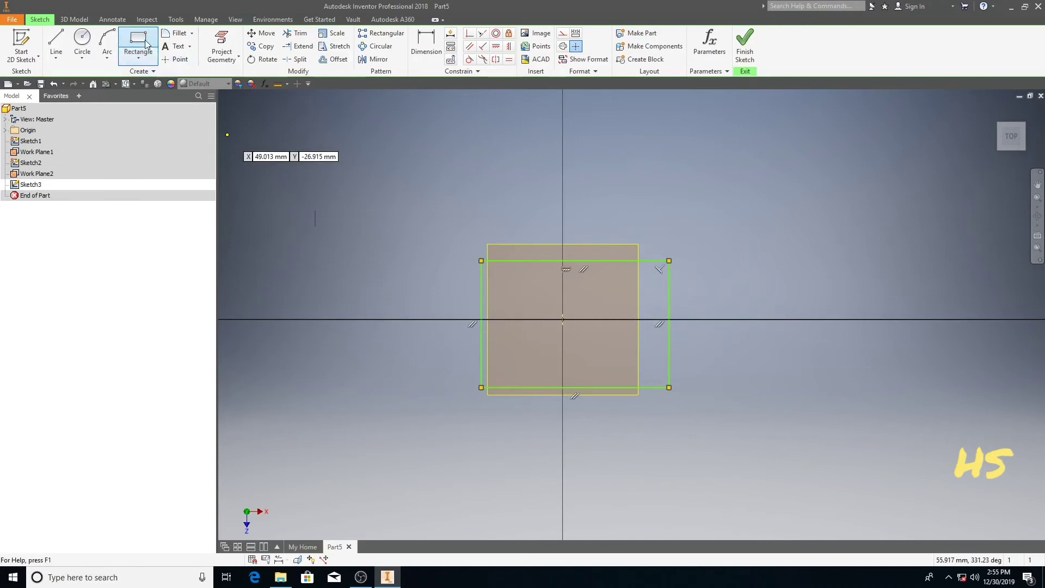
# Dimension the rectangle 200 mm wide and 200 mm high.
pyautogui.click(427, 46)
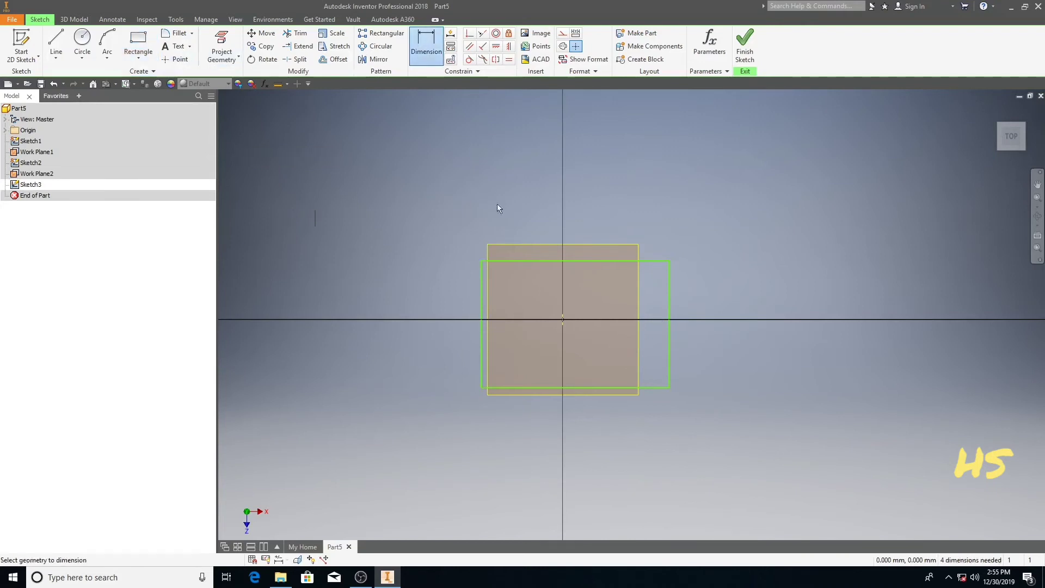
pyautogui.click(511, 261)
pyautogui.click(519, 224)
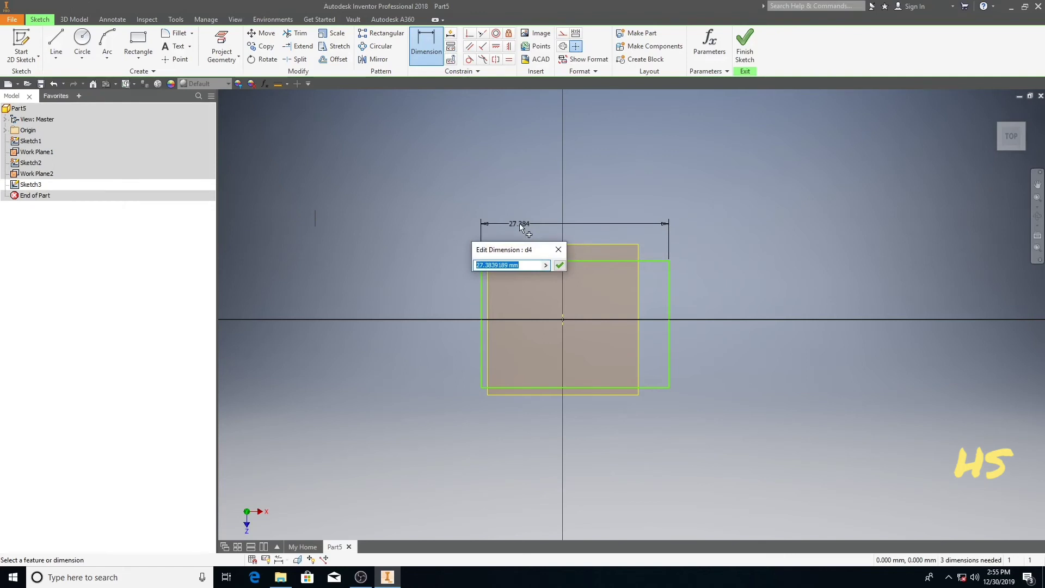
pyautogui.write('100')
pyautogui.press('Return')
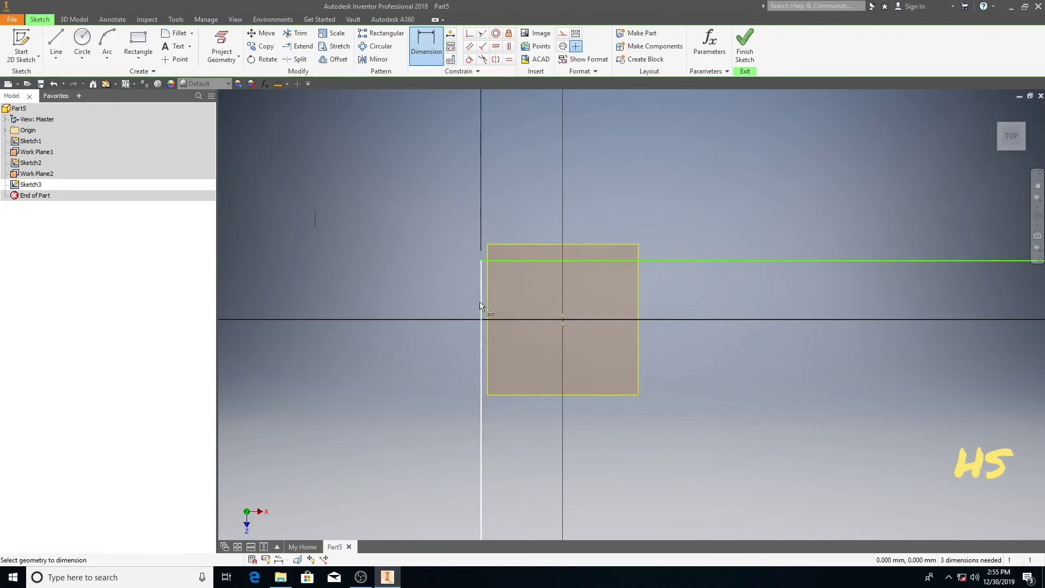
pyautogui.click(481, 327)
pyautogui.click(520, 327)
pyautogui.write('200')
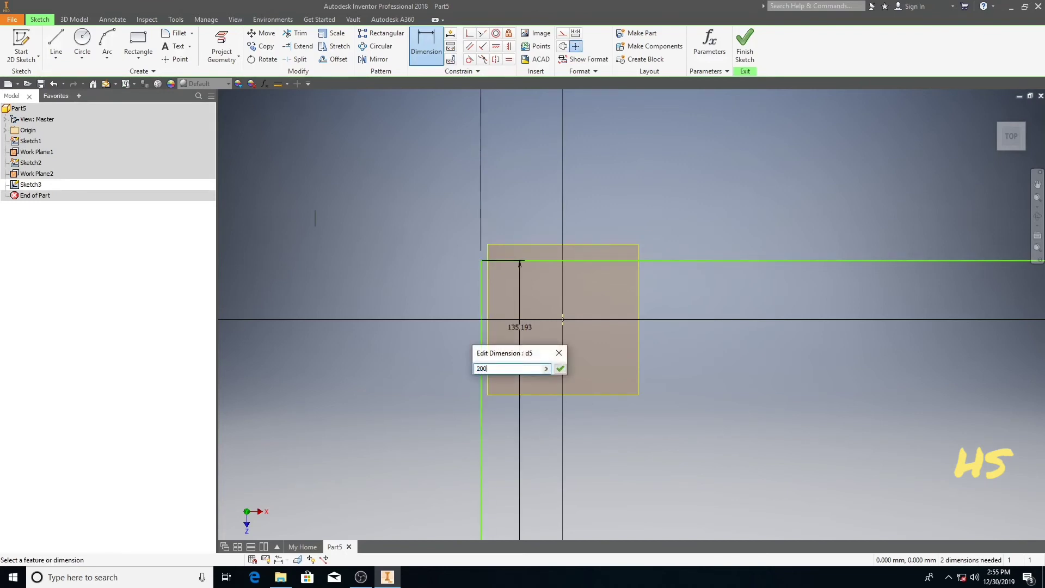
pyautogui.press('Return')
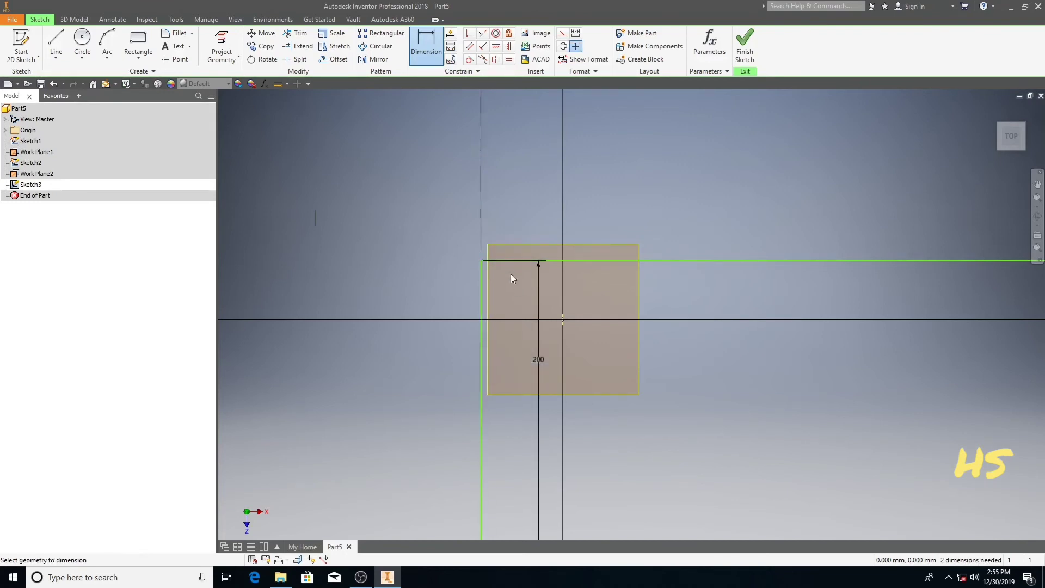
# Dimension the projected path end 100 mm from the rectangle's upper edge and 100 mm from its left edge, and finish the sketch.
pyautogui.click(509, 260)
pyautogui.click(560, 319)
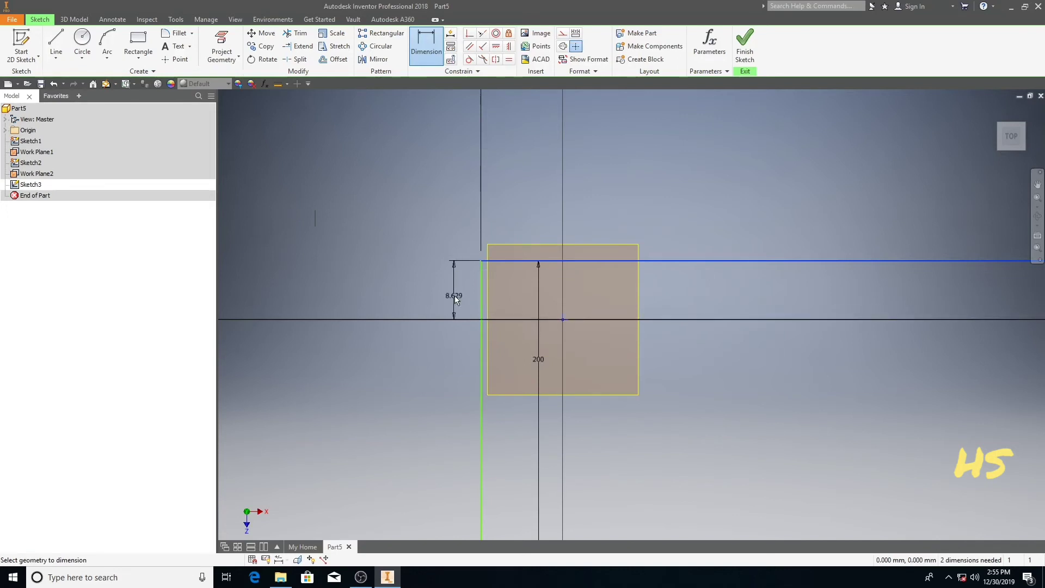
pyautogui.click(455, 296)
pyautogui.write('100')
pyautogui.press('Return')
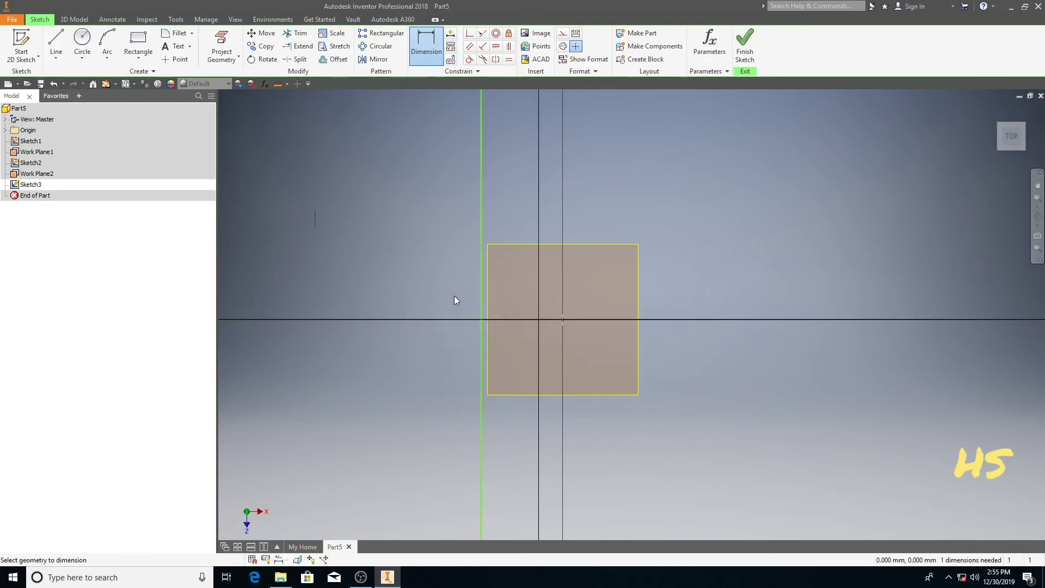
pyautogui.click(482, 299)
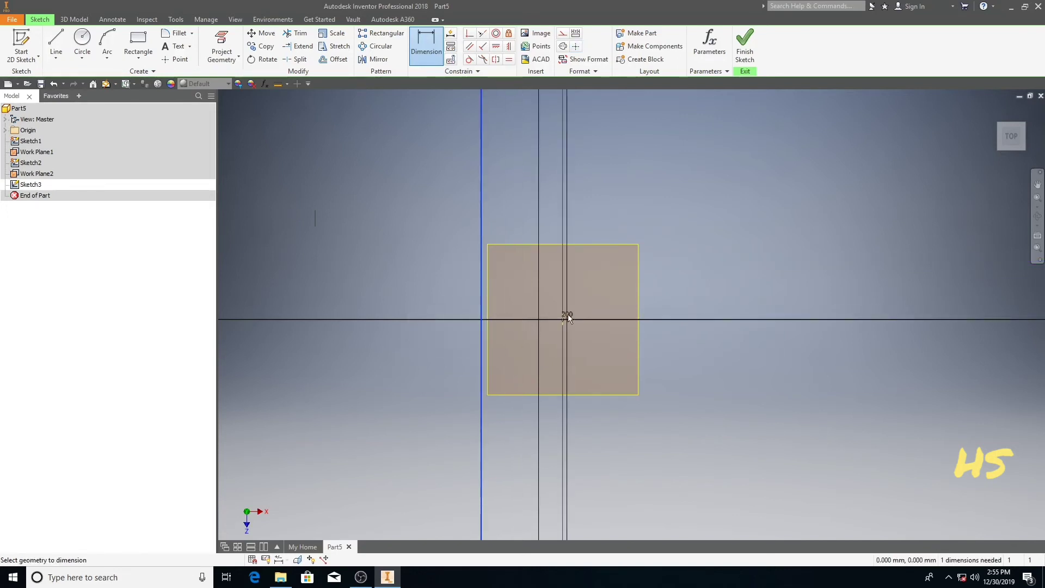
pyautogui.click(563, 318)
pyautogui.click(525, 295)
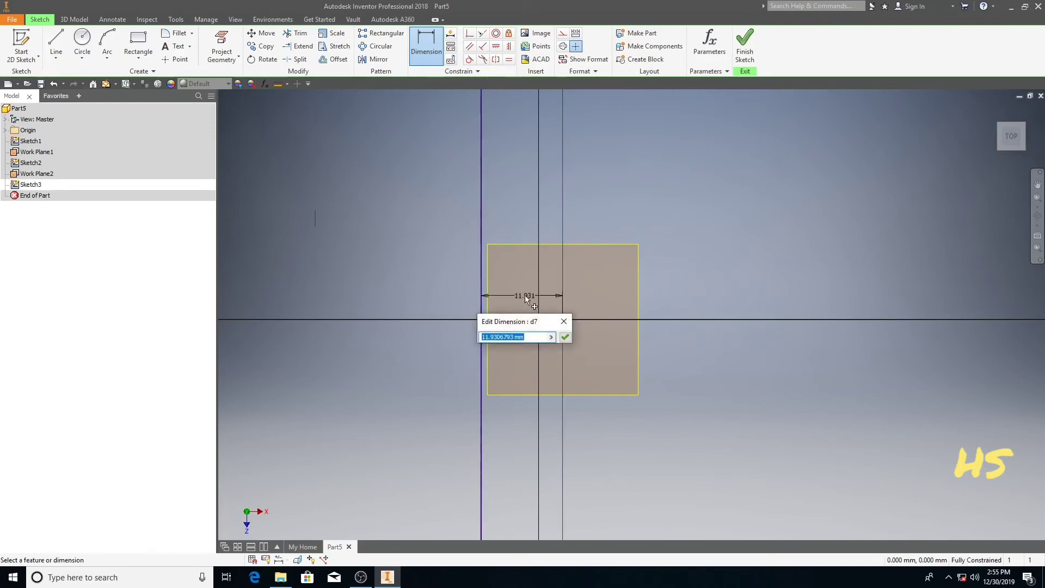
pyautogui.write('100')
pyautogui.press('Return')
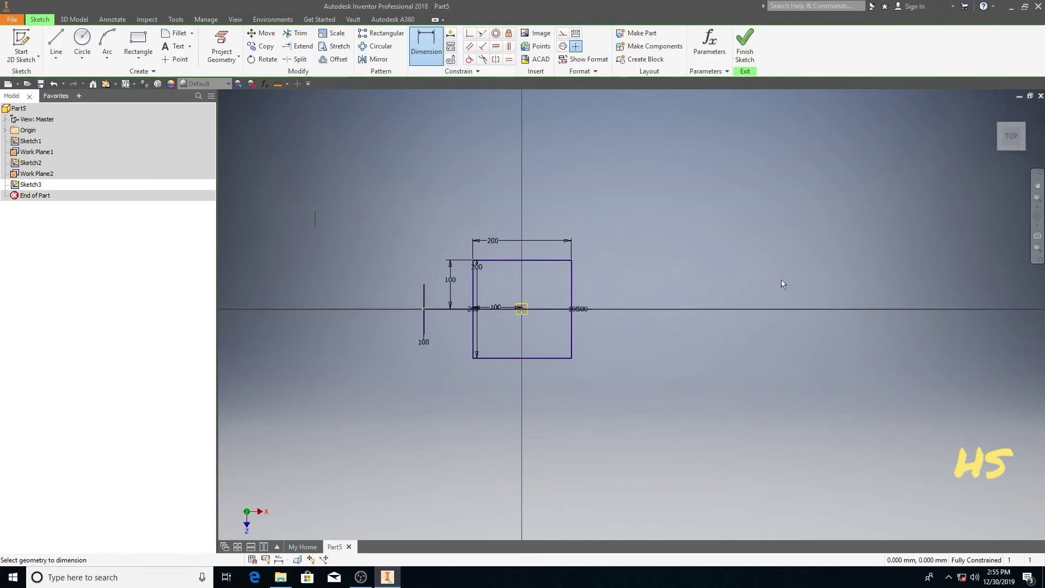
pyautogui.rightClick(653, 254)
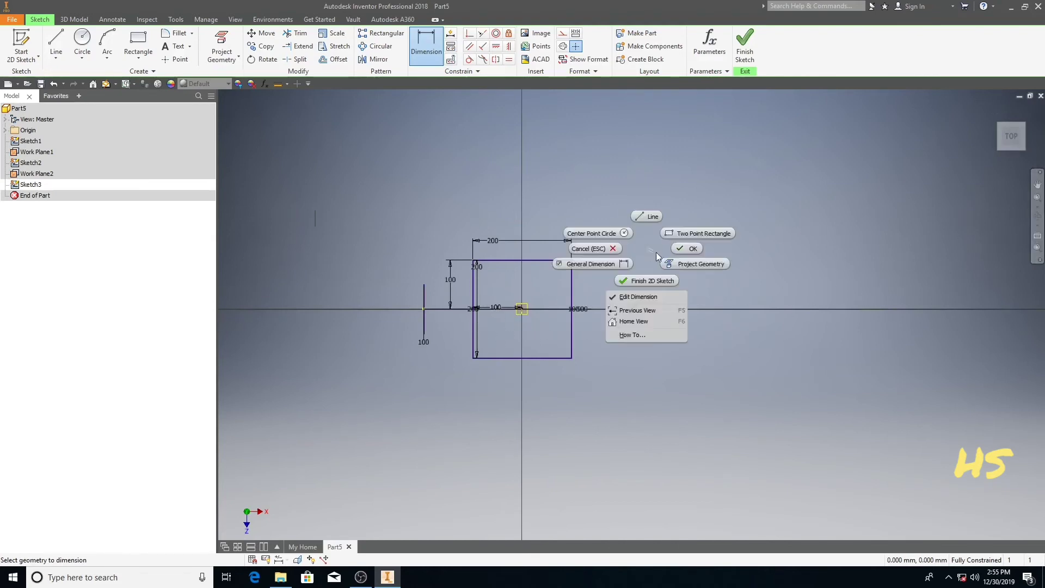
pyautogui.click(659, 279)
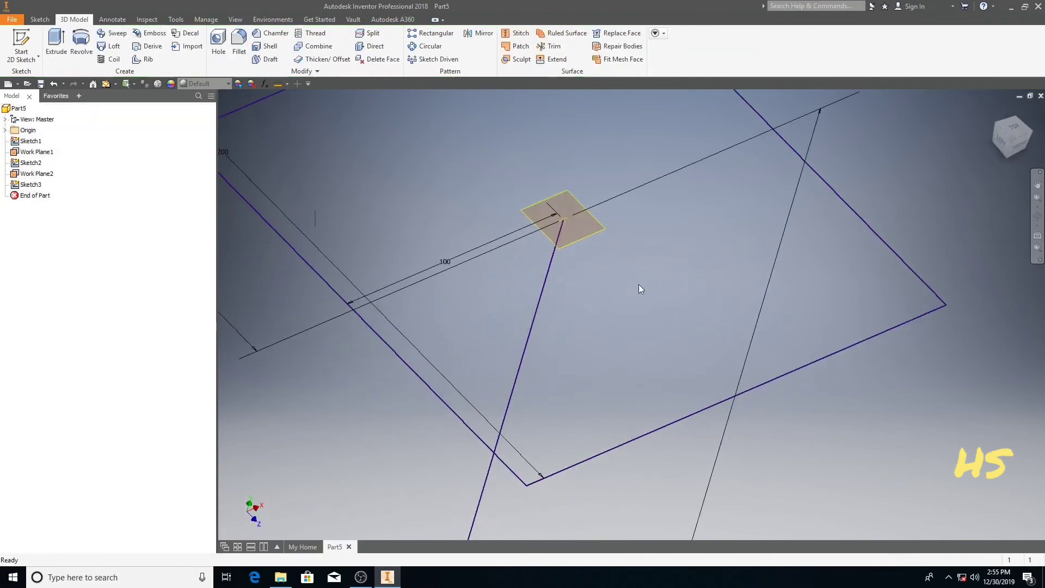
# Loft a solid from the circle to the square profile, using the filleted path sketch as the center line.
pyautogui.press('F2')
pyautogui.moveTo(590, 371); pyautogui.dragTo(592, 359)
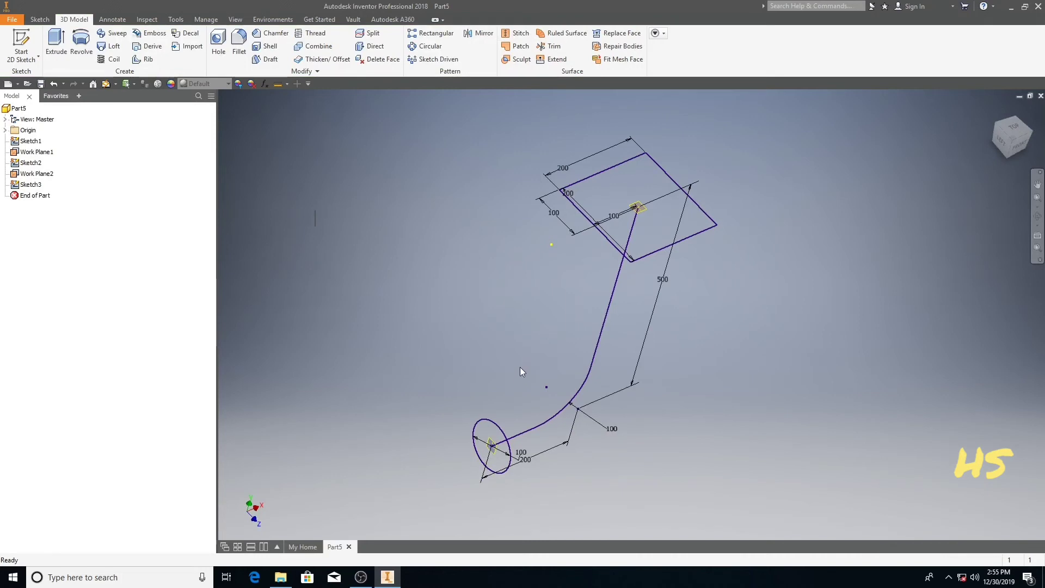
pyautogui.press('F6')
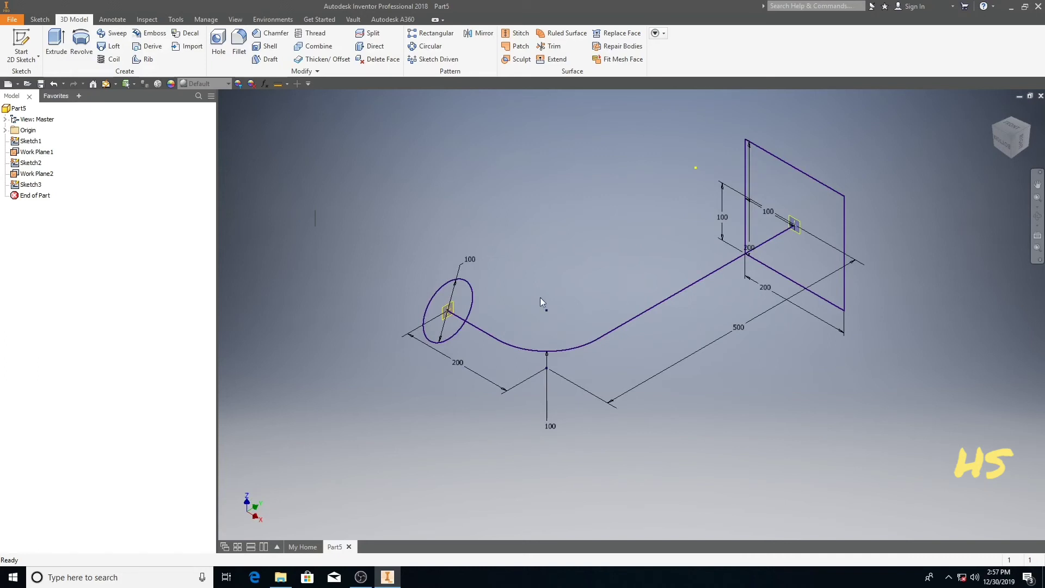
pyautogui.click(113, 47)
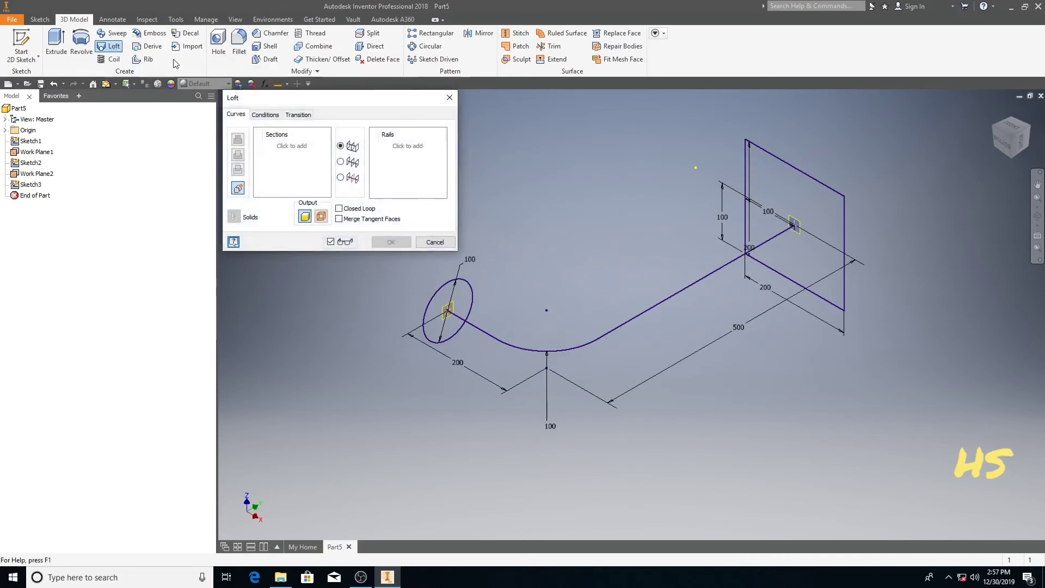
pyautogui.click(467, 284)
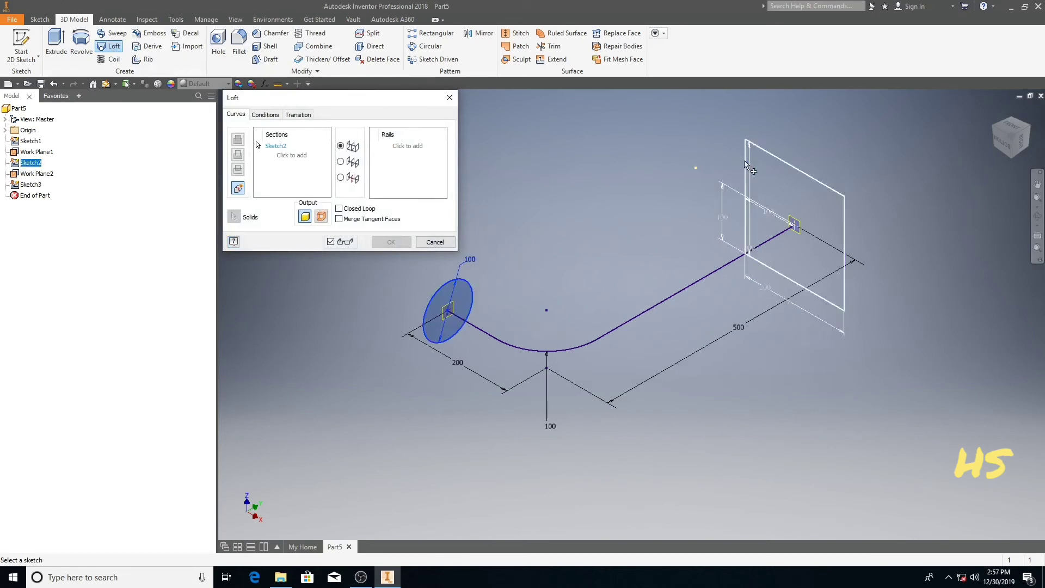
pyautogui.click(774, 158)
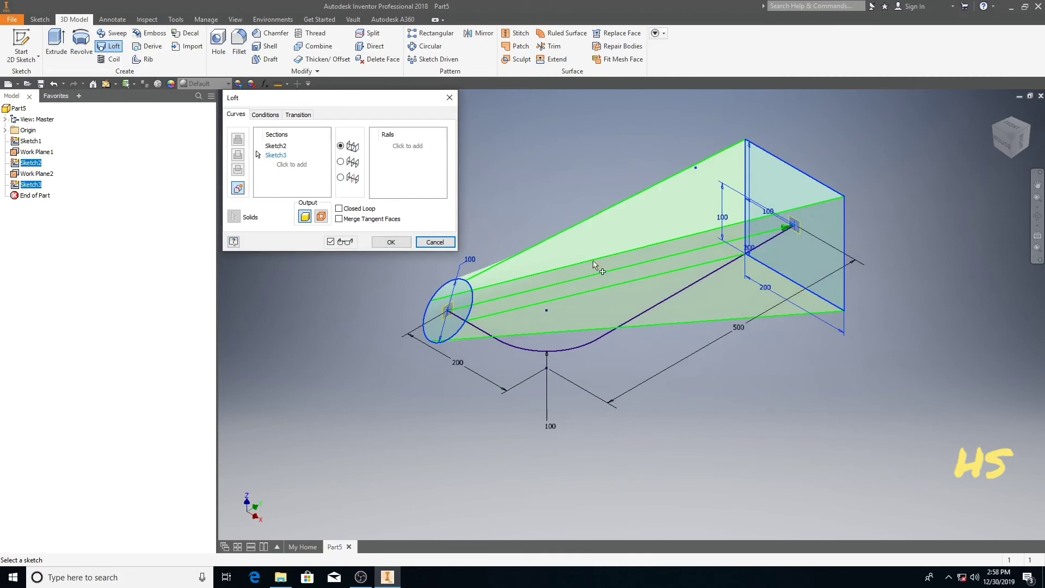
pyautogui.click(342, 180)
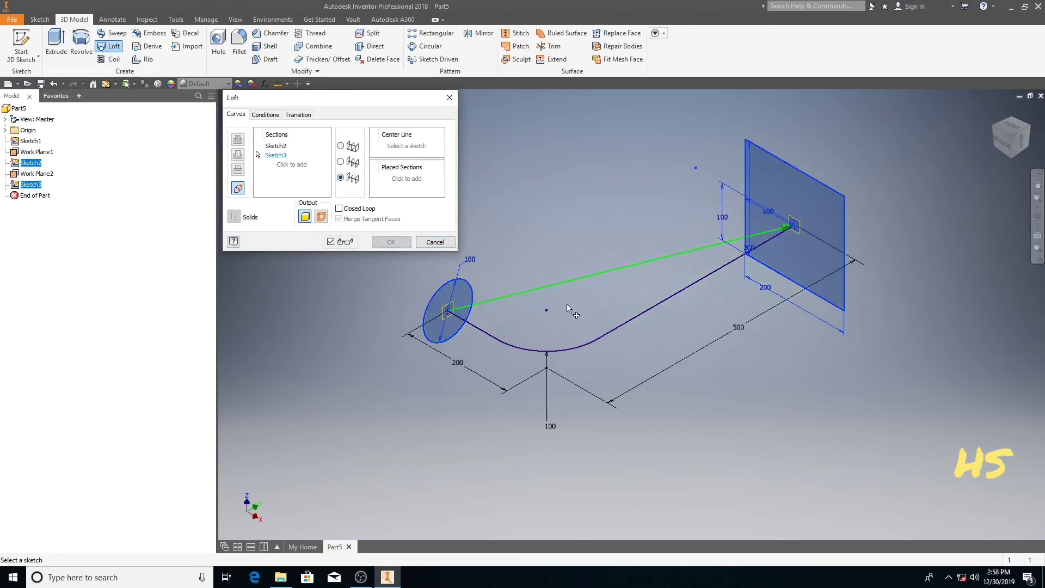
pyautogui.click(577, 347)
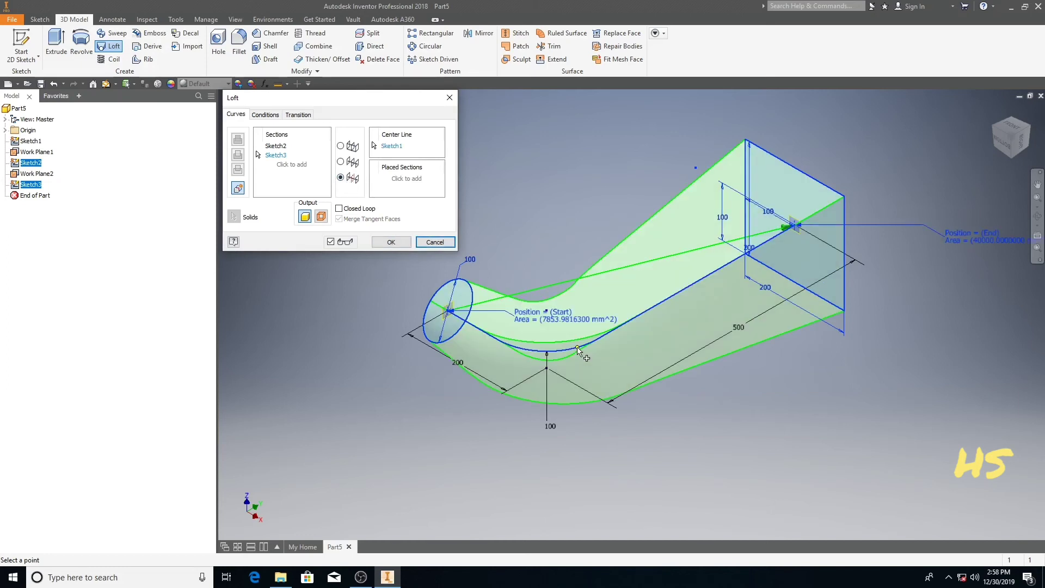
pyautogui.click(391, 243)
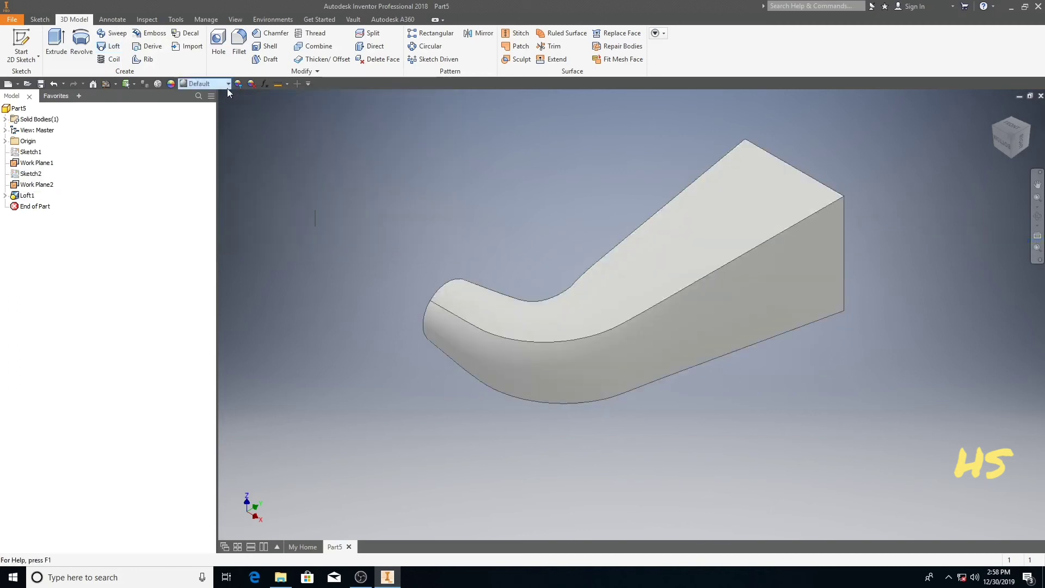
# Apply the Chrome - Polished appearance to the lofted part.
pyautogui.click(227, 86)
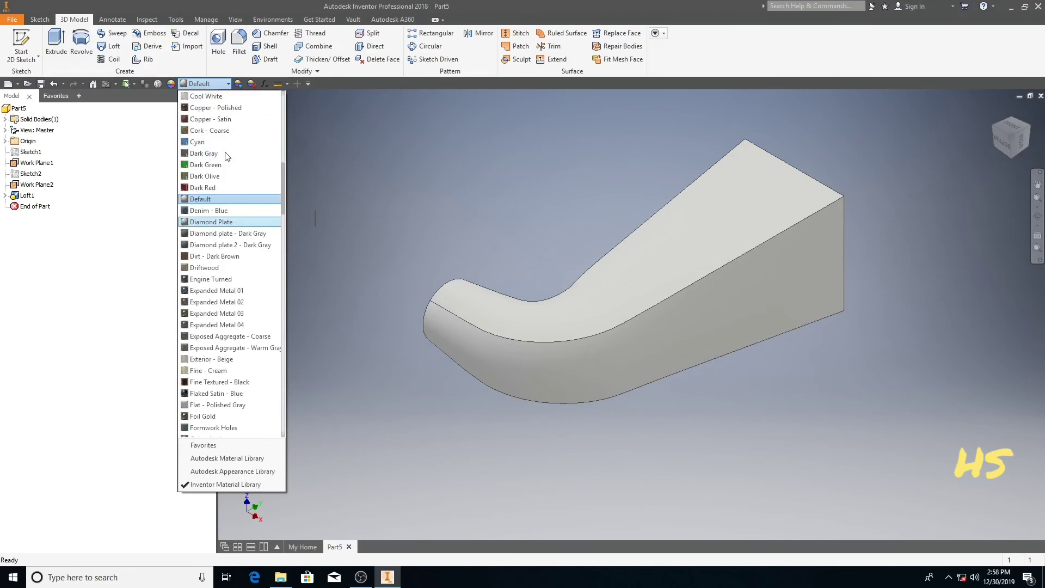
pyautogui.scroll(5, 227, 155)
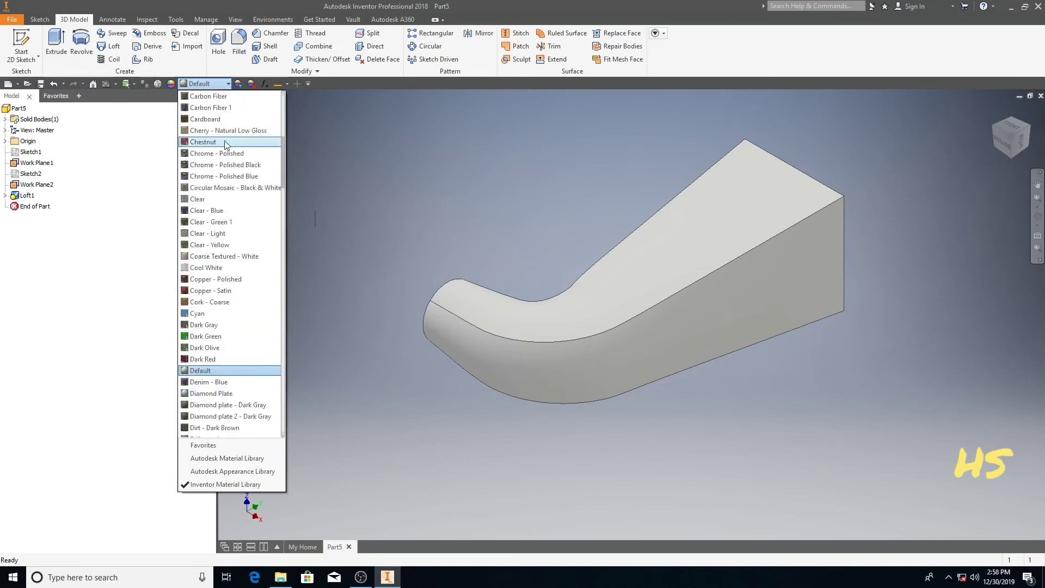
pyautogui.click(227, 153)
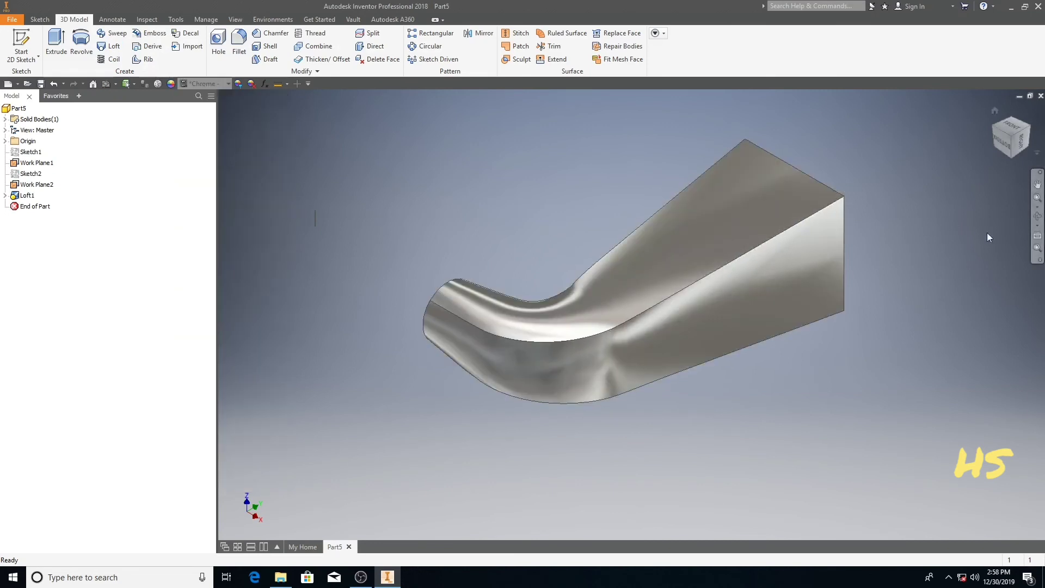
# Shell the lofted solid with a 2 mm wall thickness, removing the square end face and the circular end face.
pyautogui.click(1037, 217)
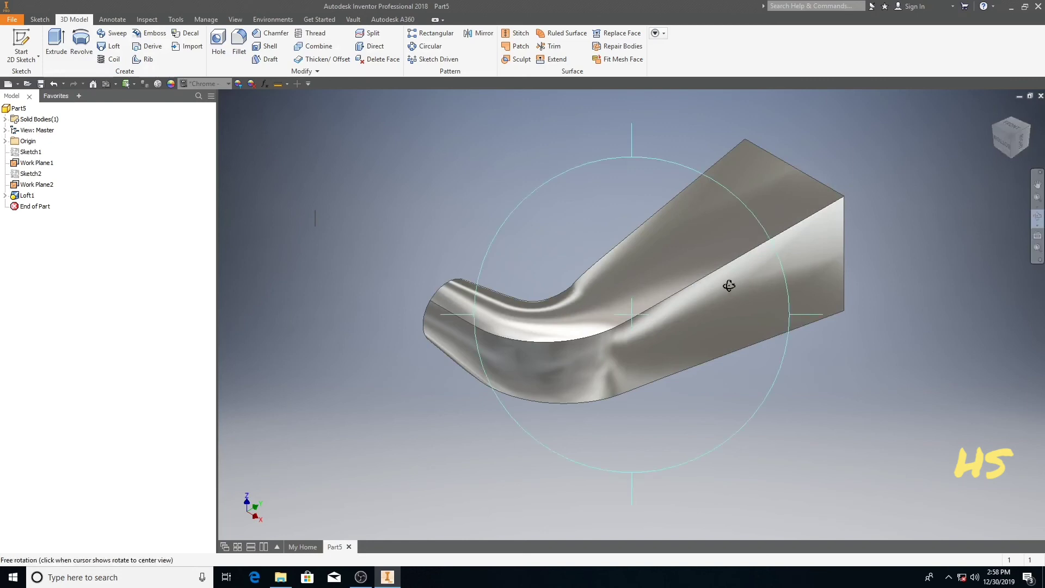
pyautogui.moveTo(730, 286); pyautogui.dragTo(627, 327)
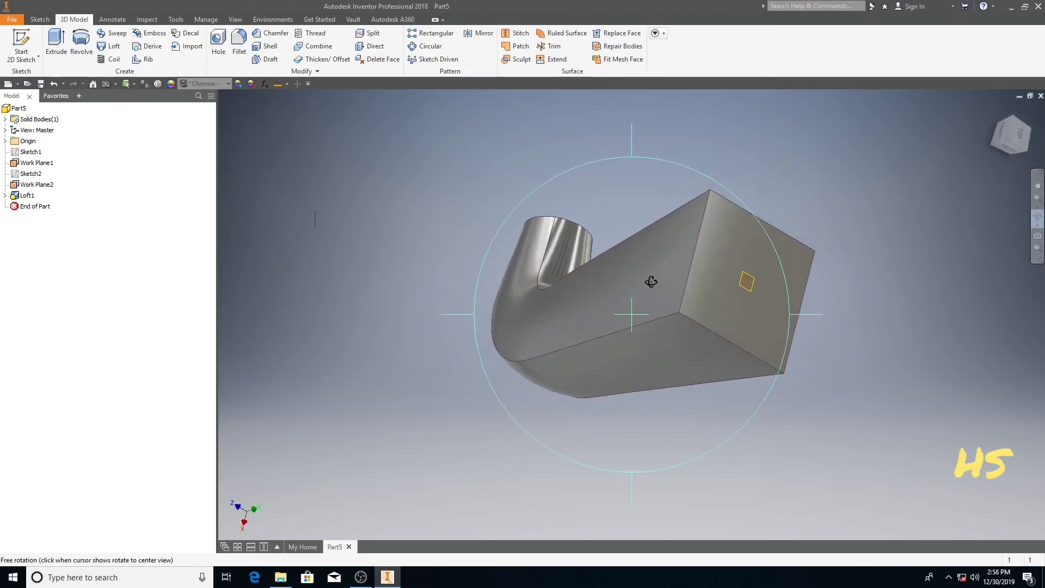
pyautogui.moveTo(706, 289)
pyautogui.mouseDown()
pyautogui.moveTo(675, 310)
pyautogui.moveTo(660, 296)
pyautogui.moveTo(717, 287)
pyautogui.mouseUp()
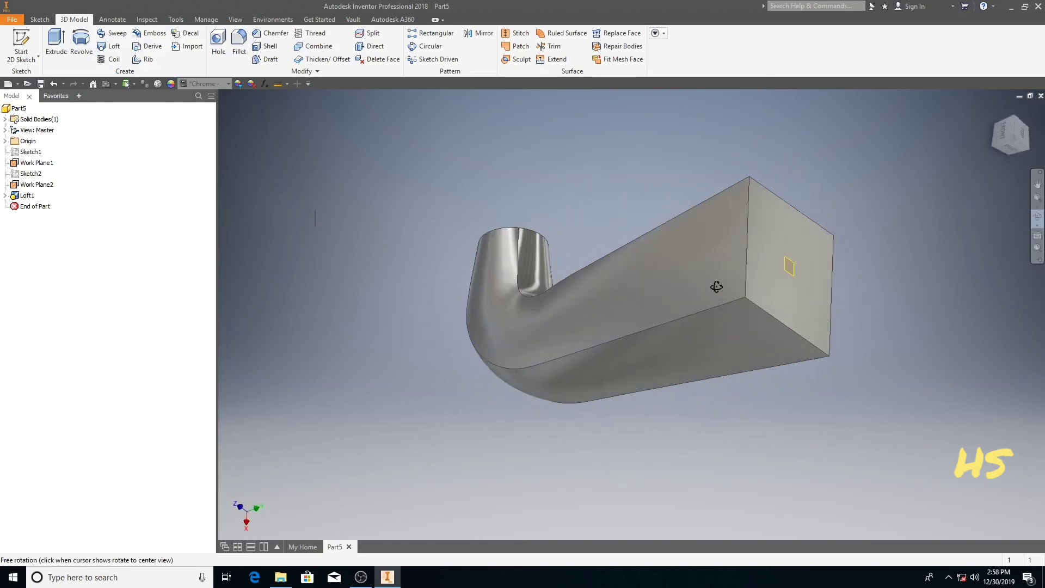
pyautogui.rightClick(657, 278)
pyautogui.click(698, 279)
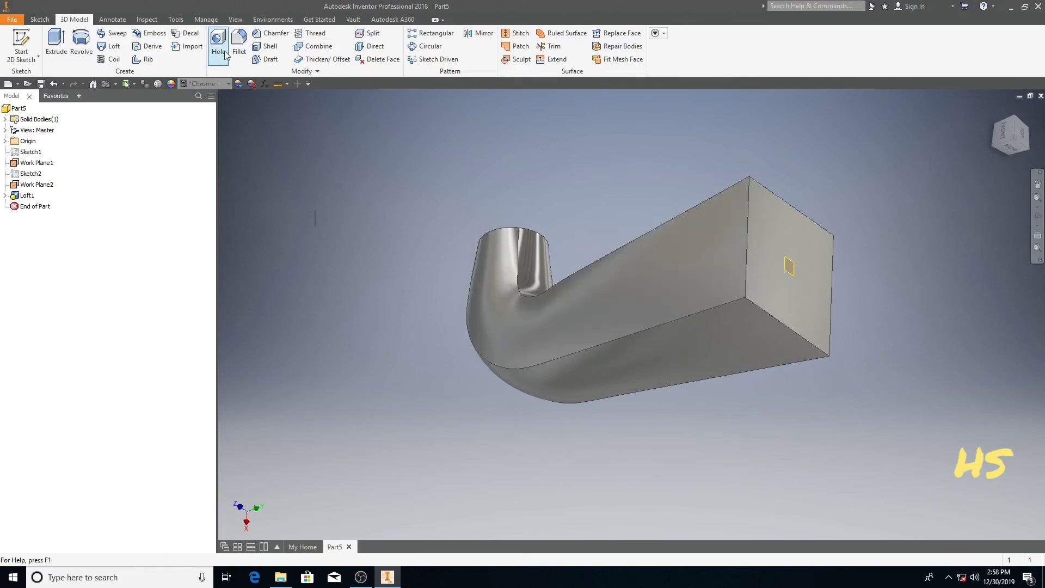
pyautogui.click(269, 48)
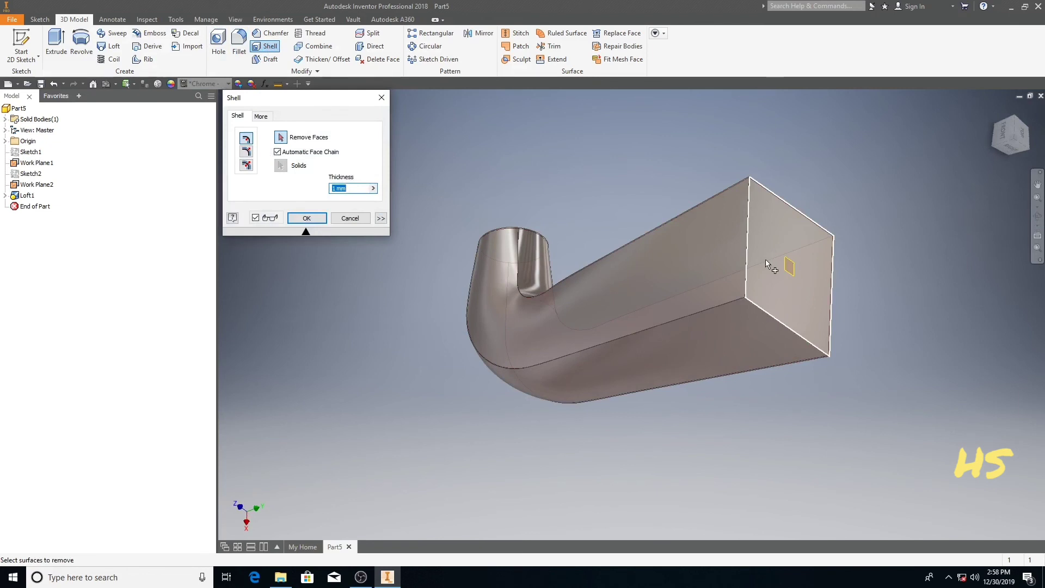
pyautogui.write('2')
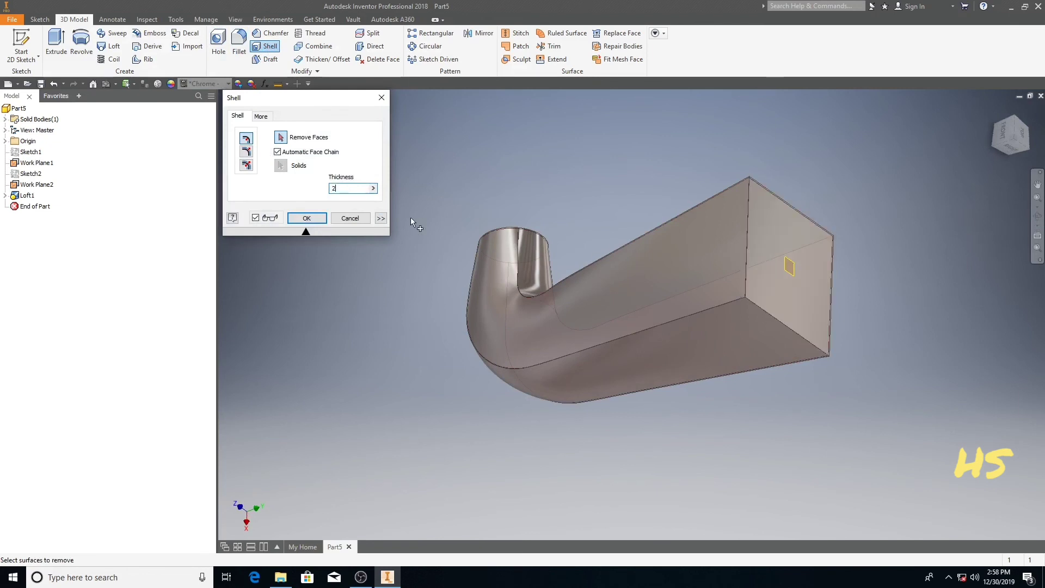
pyautogui.click(781, 255)
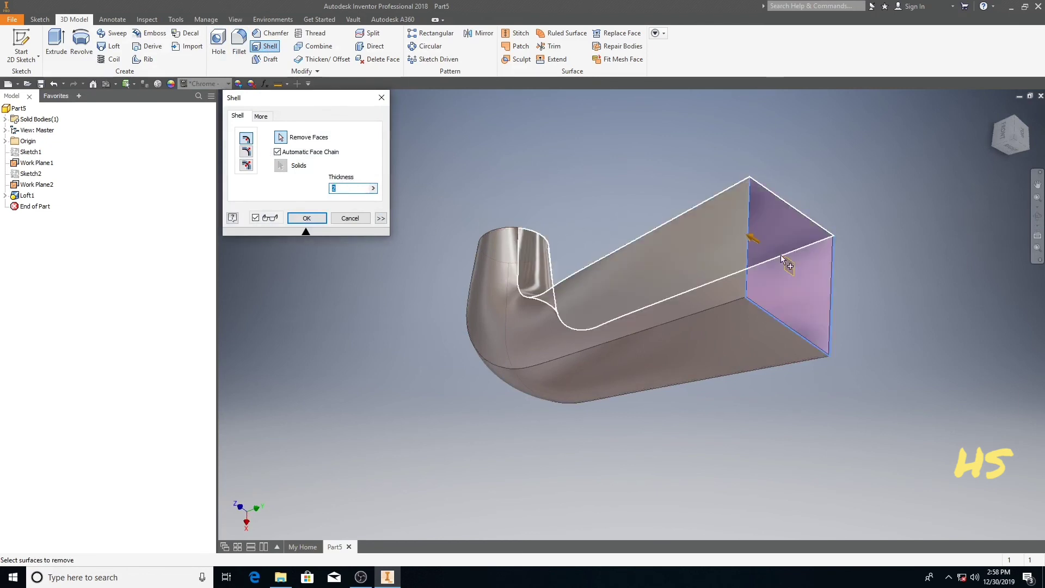
pyautogui.click(1039, 217)
pyautogui.moveTo(621, 327); pyautogui.dragTo(494, 344)
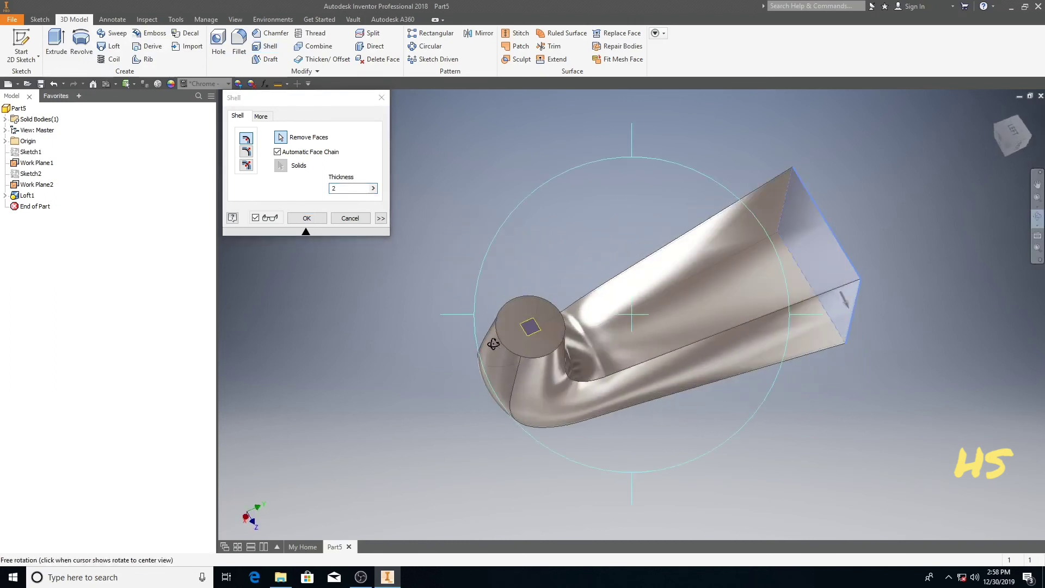
pyautogui.rightClick(501, 291)
pyautogui.click(518, 324)
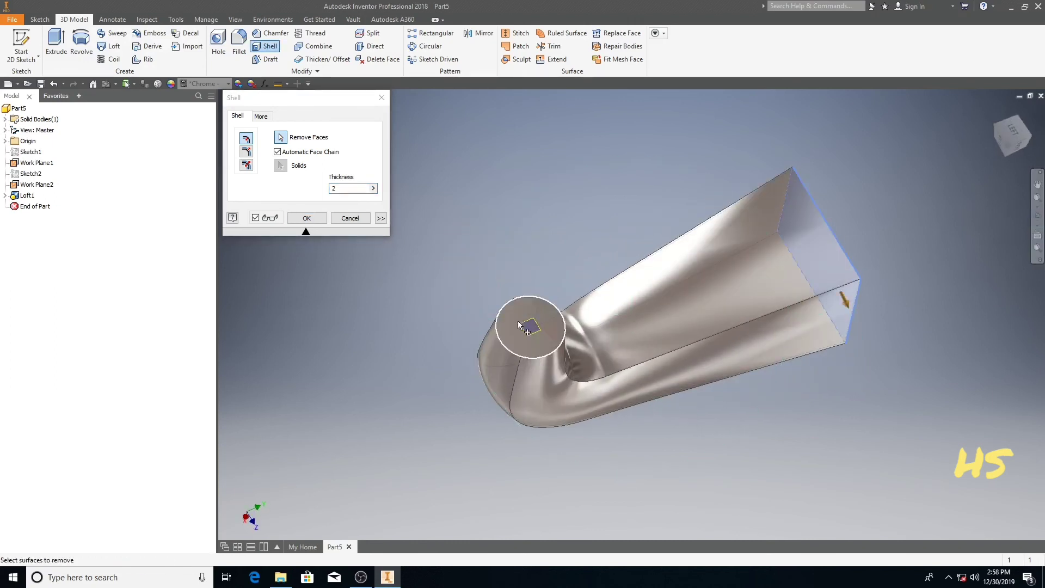
pyautogui.click(519, 324)
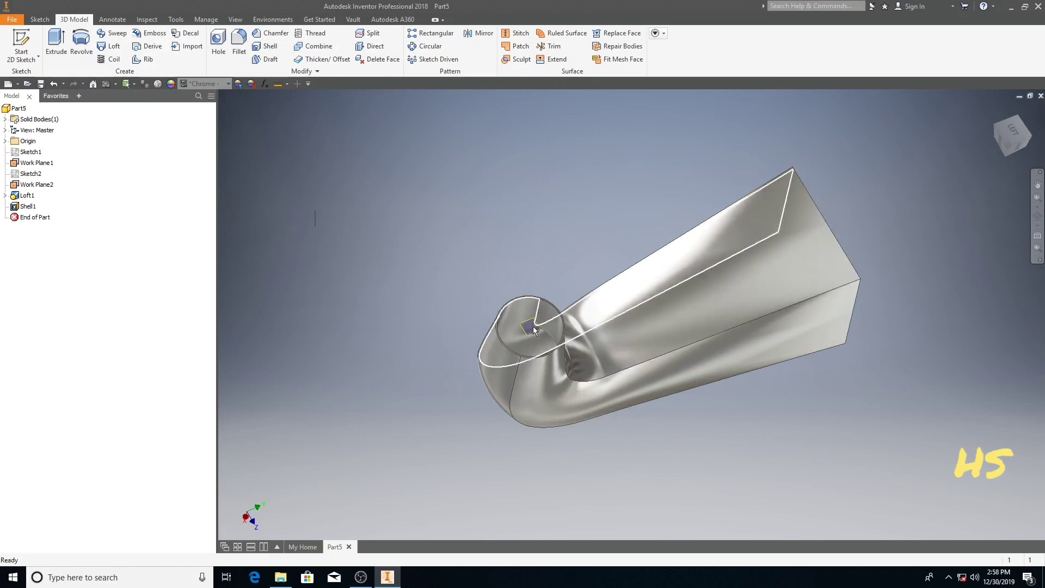
# Hide Work Plane1 and Work Plane2.
pyautogui.rightClick(38, 167)
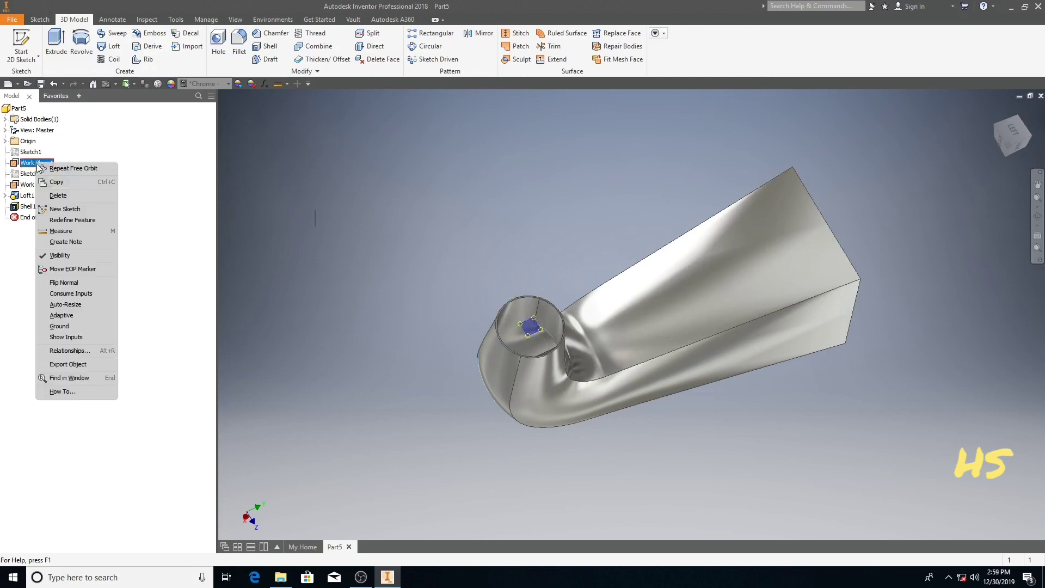
pyautogui.click(51, 256)
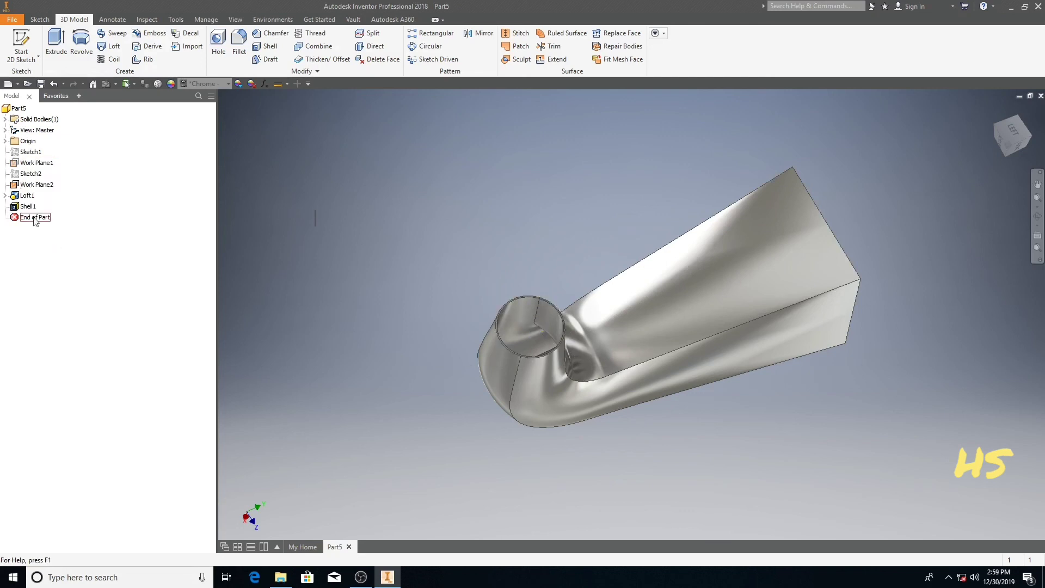
pyautogui.rightClick(37, 186)
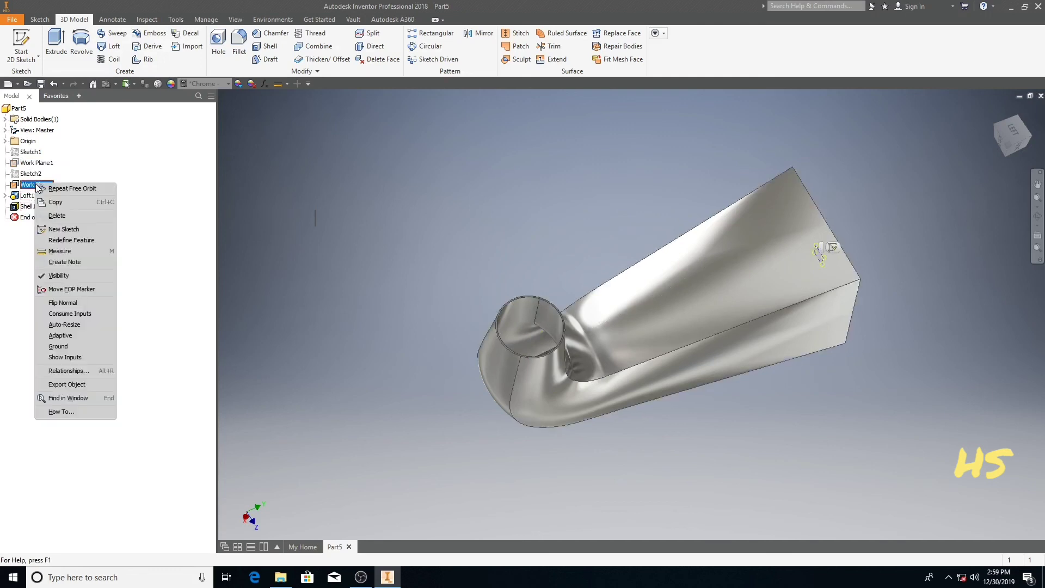
pyautogui.click(57, 277)
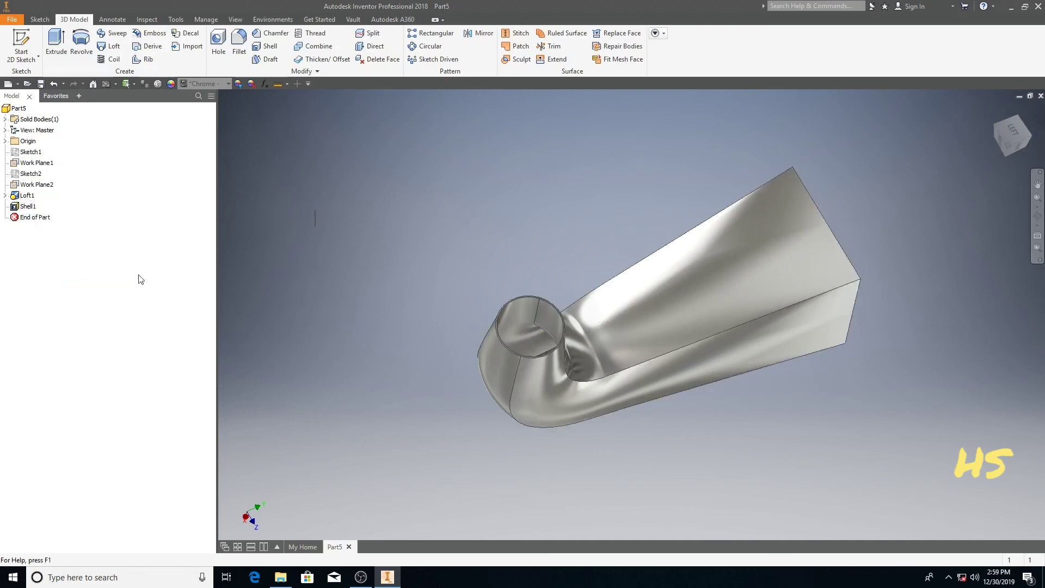
pyautogui.press('F6')
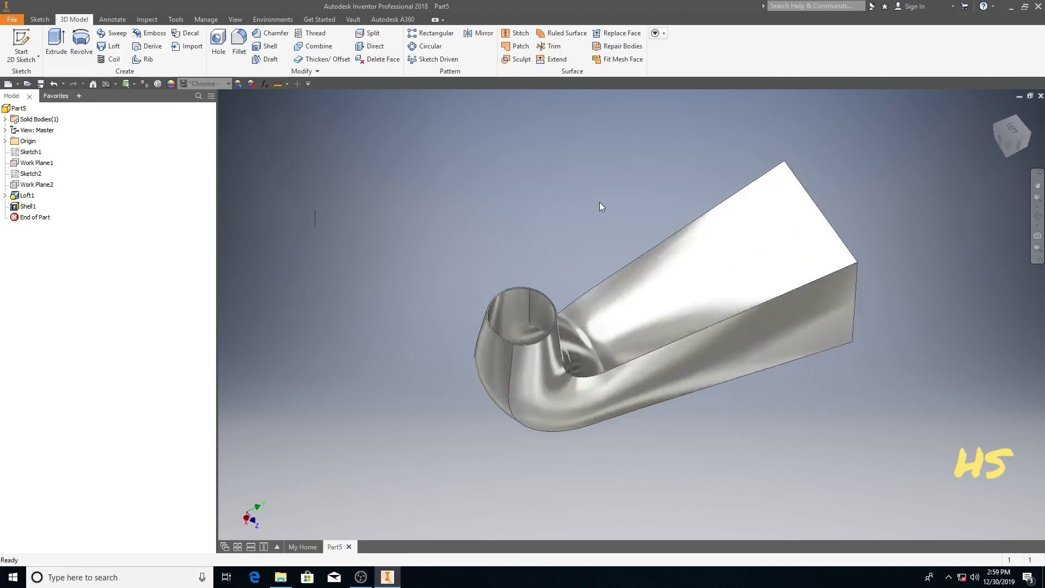
pyautogui.click(1038, 238)
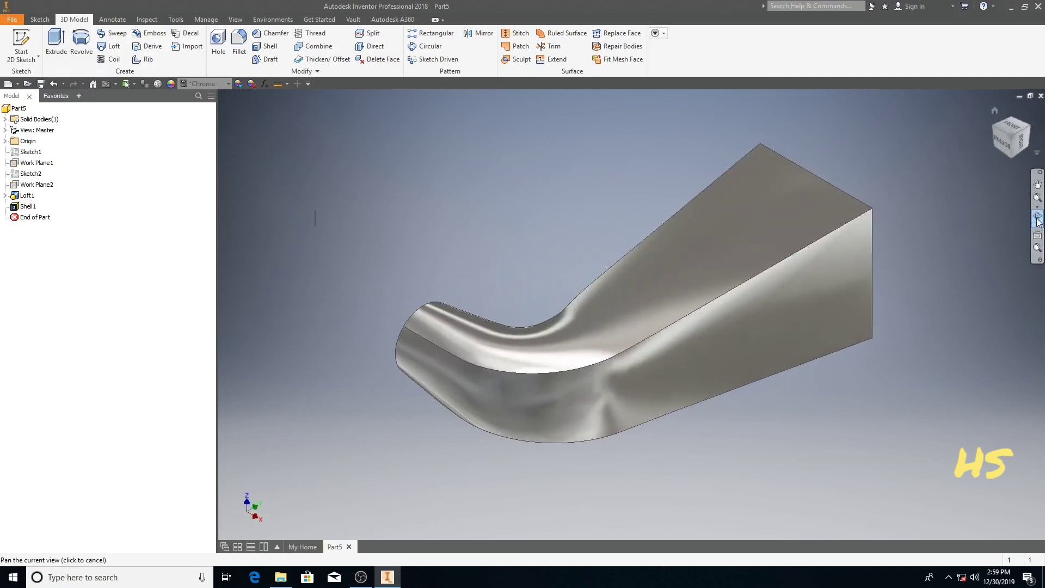
pyautogui.click(1038, 216)
pyautogui.moveTo(630, 365); pyautogui.dragTo(538, 353)
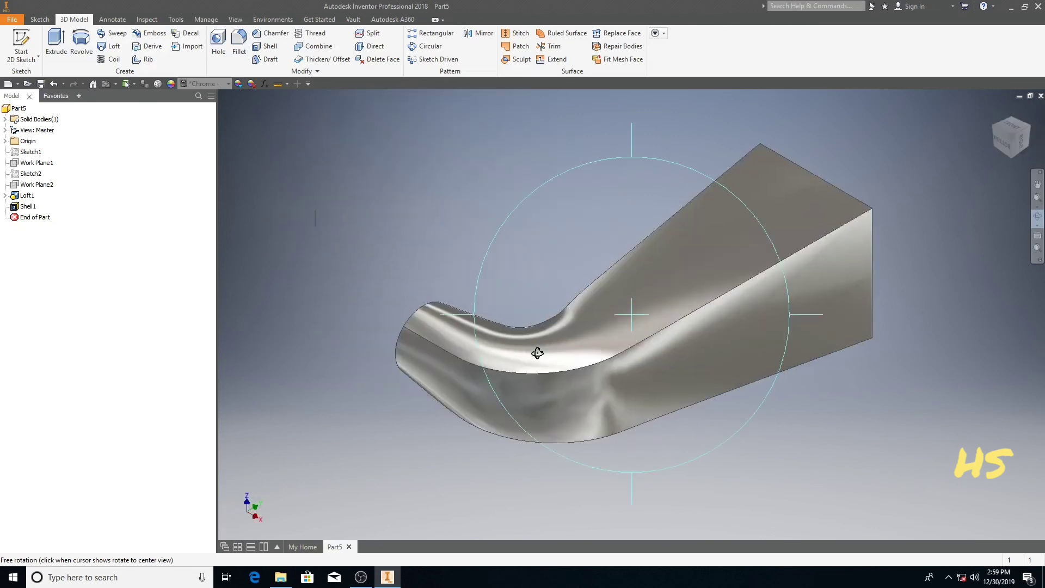